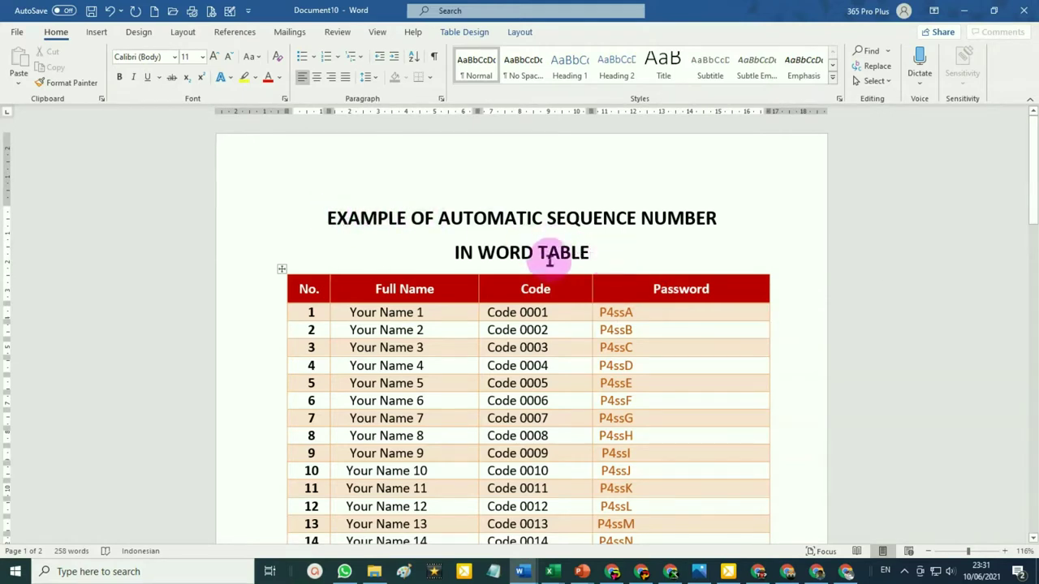
# Start a new blank Word document
pyautogui.scroll(-1, 310, 300)
pyautogui.scroll(-2, 312, 280)
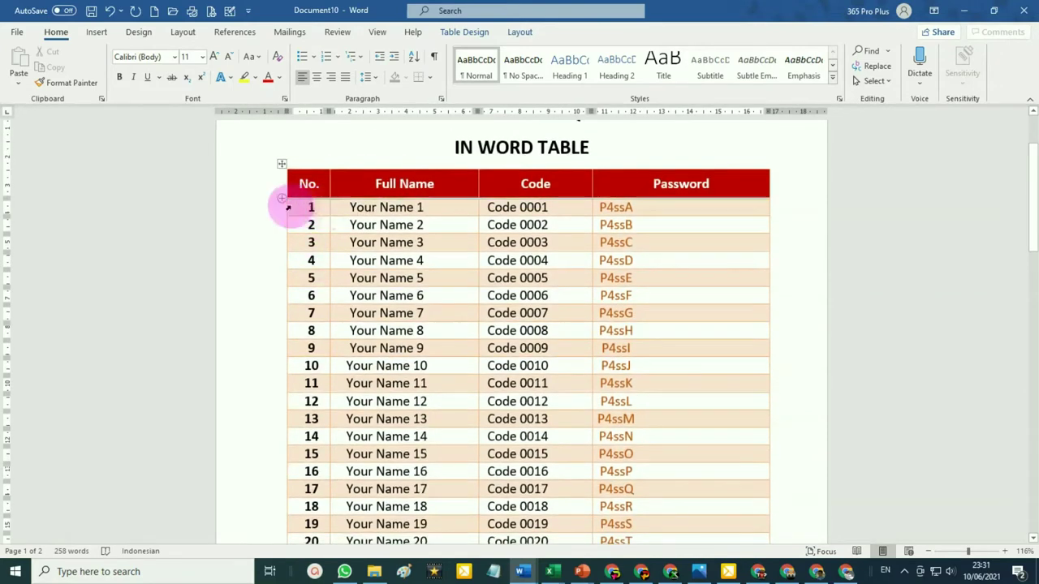
pyautogui.scroll(2, 487, 236)
pyautogui.click(676, 260)
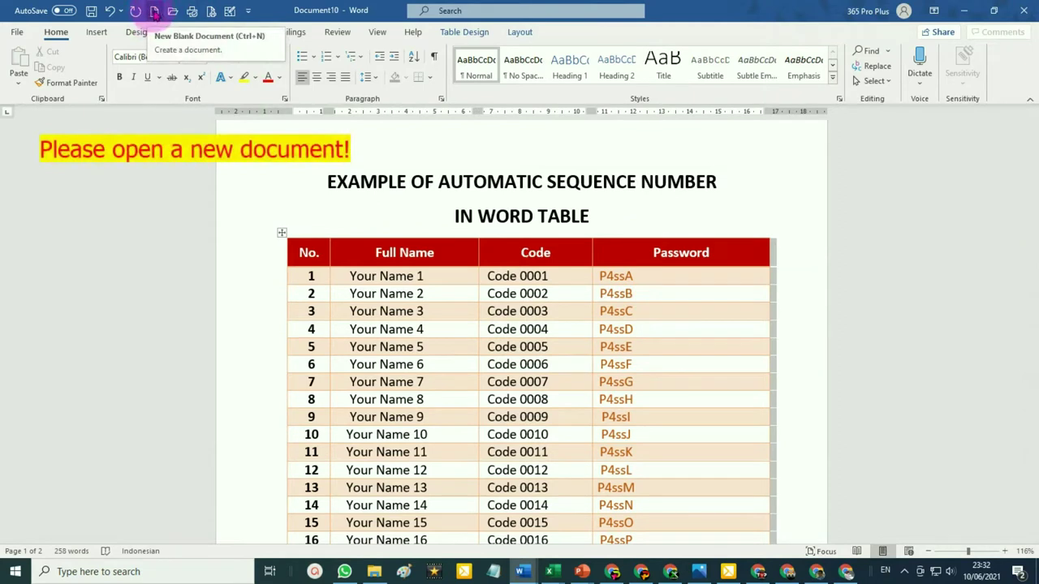
pyautogui.click(154, 12)
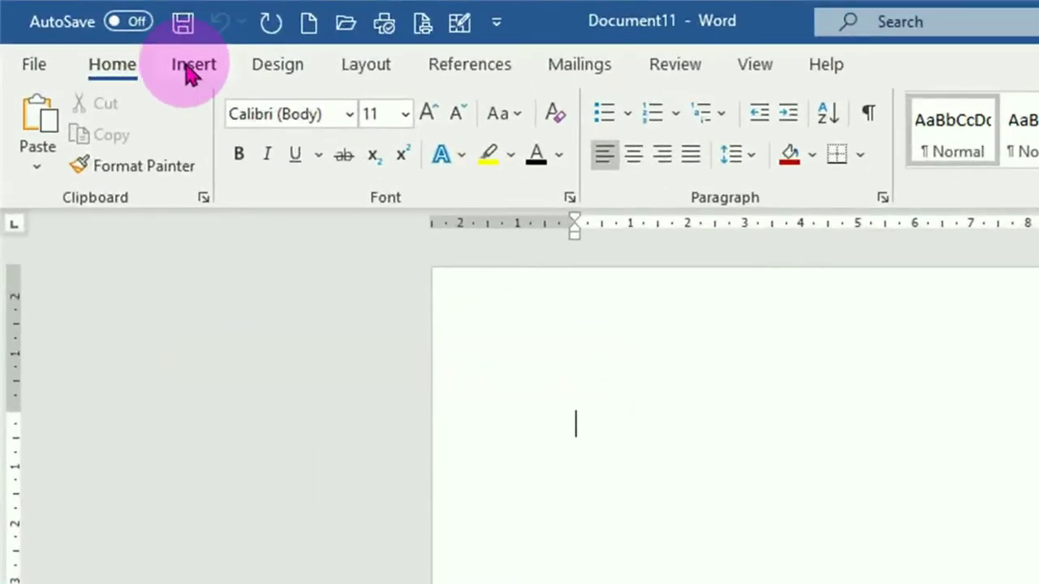
# Insert an empty table with 4 columns and 30 rows
pyautogui.click(188, 71)
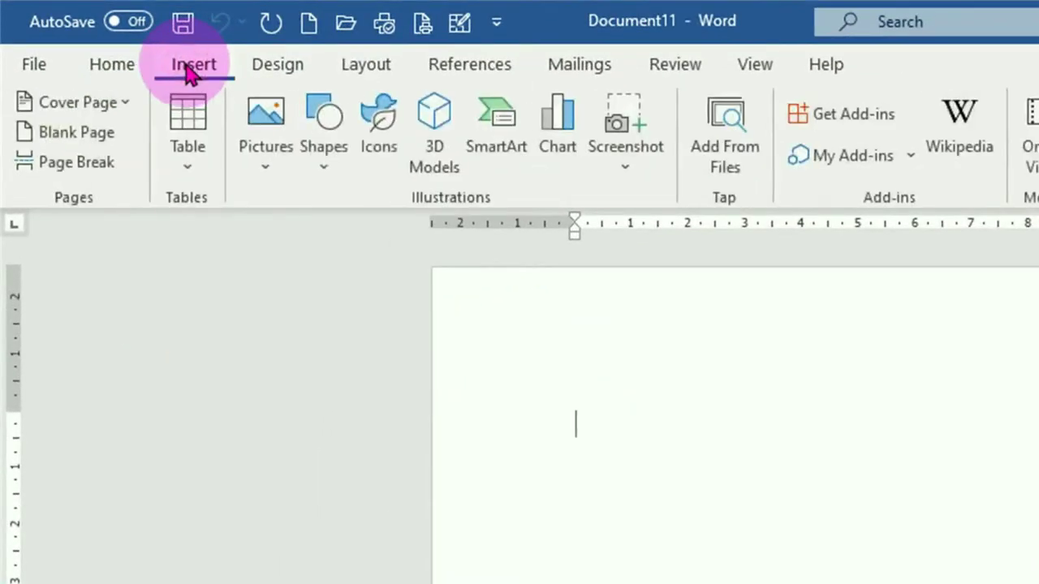
pyautogui.click(186, 162)
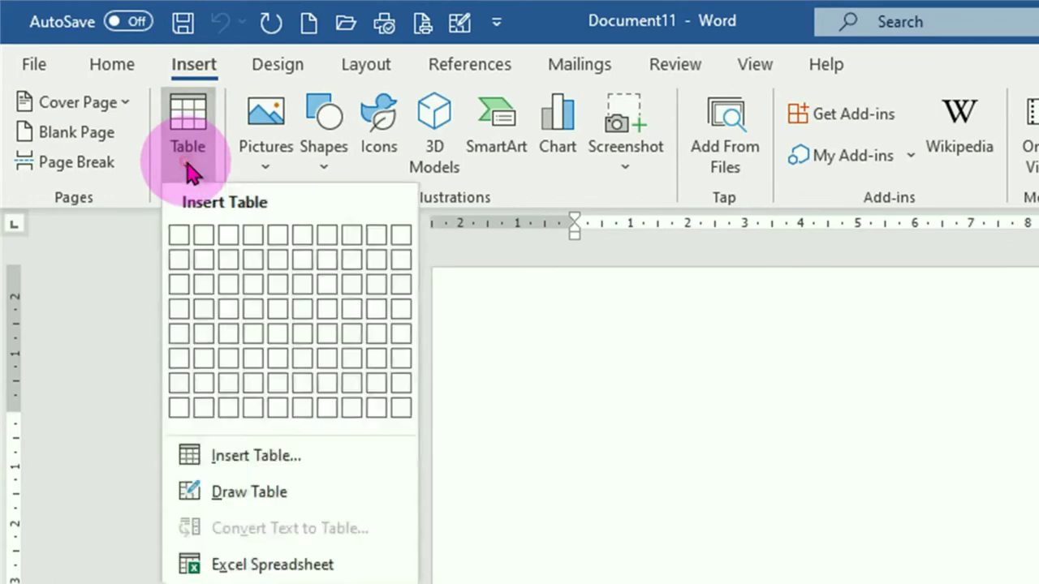
pyautogui.click(257, 459)
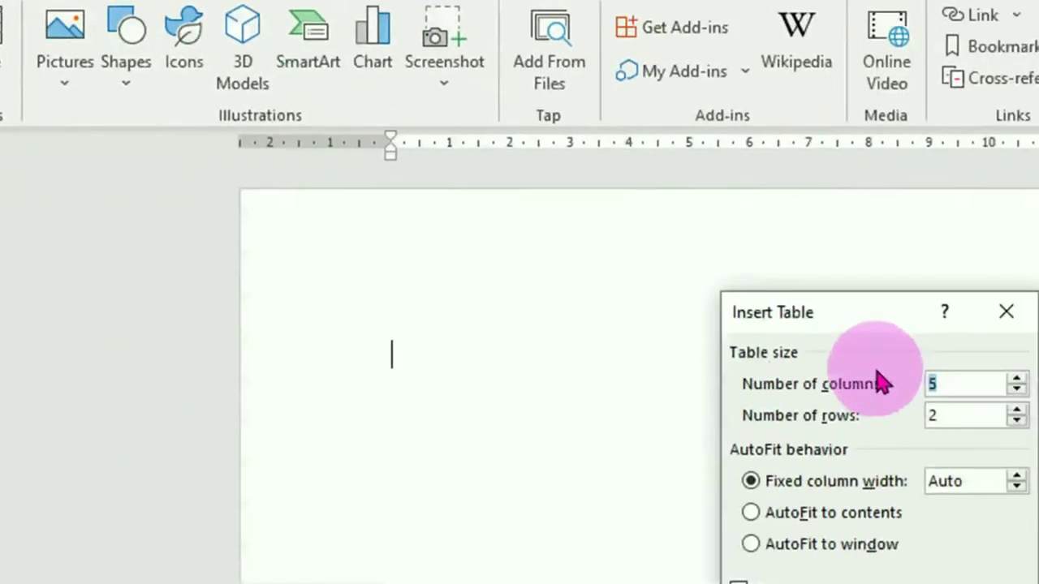
pyautogui.doubleClick(578, 230)
pyautogui.write('4')
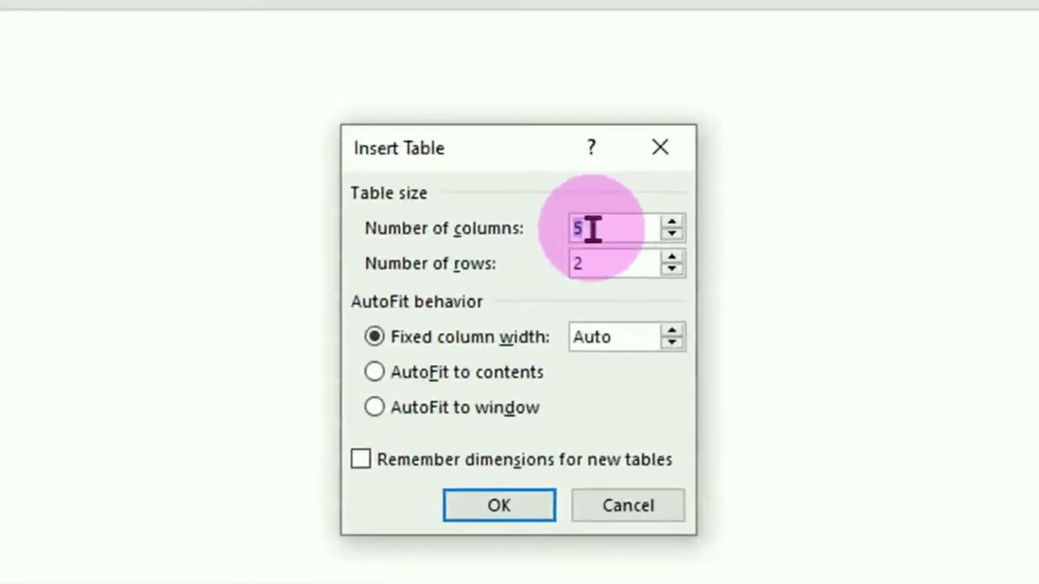
pyautogui.doubleClick(607, 269)
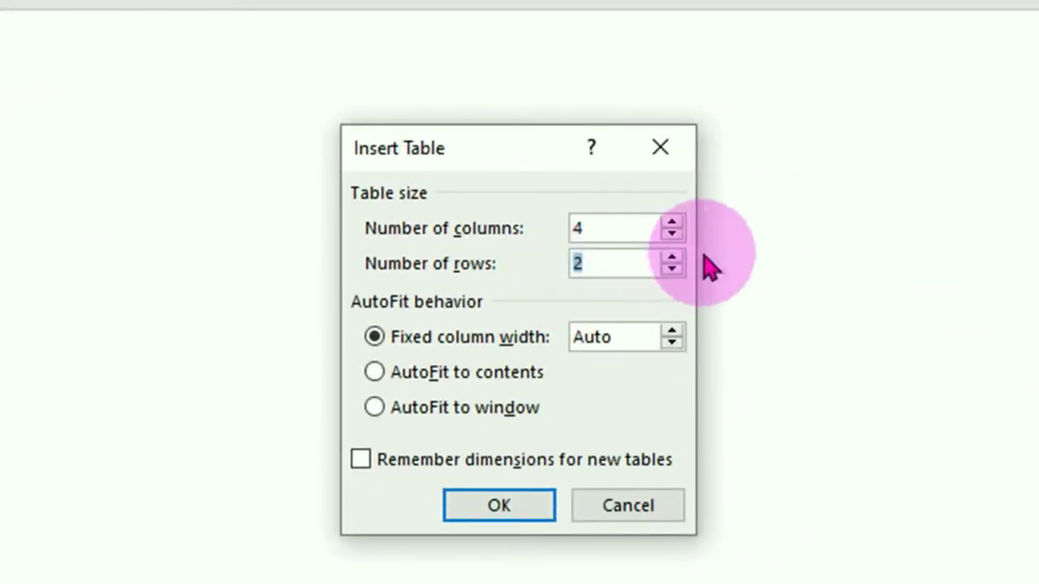
pyautogui.write('30')
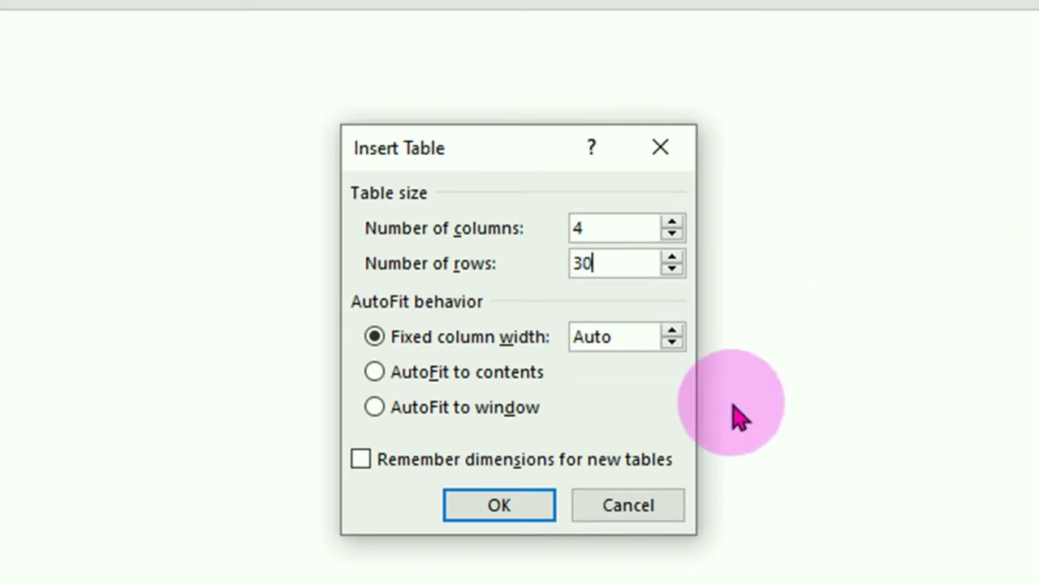
pyautogui.click(507, 520)
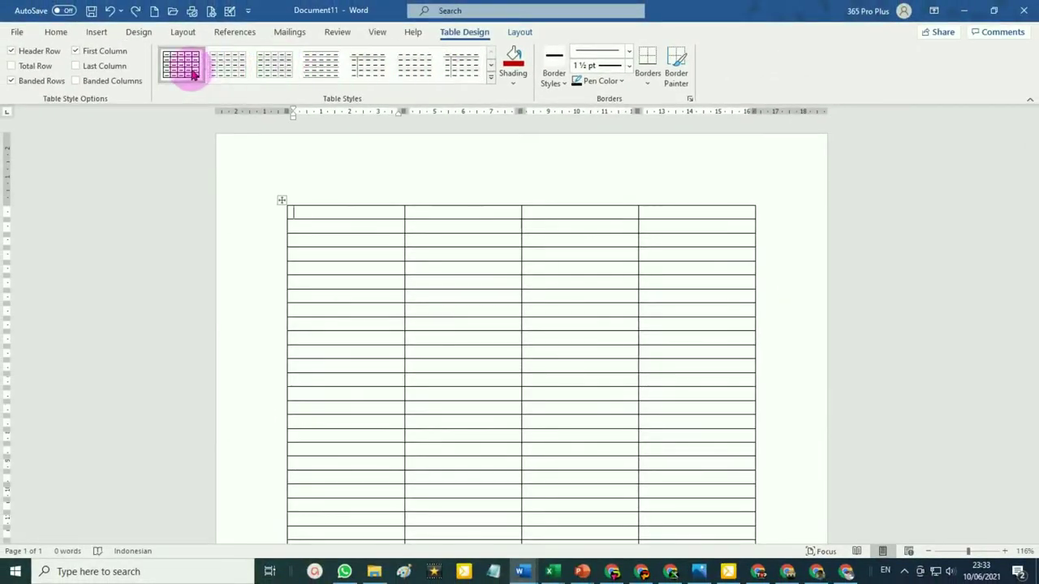
# Apply the blue Grid Table 6 Colorful - Accent 5 style to the table
pyautogui.click(491, 78)
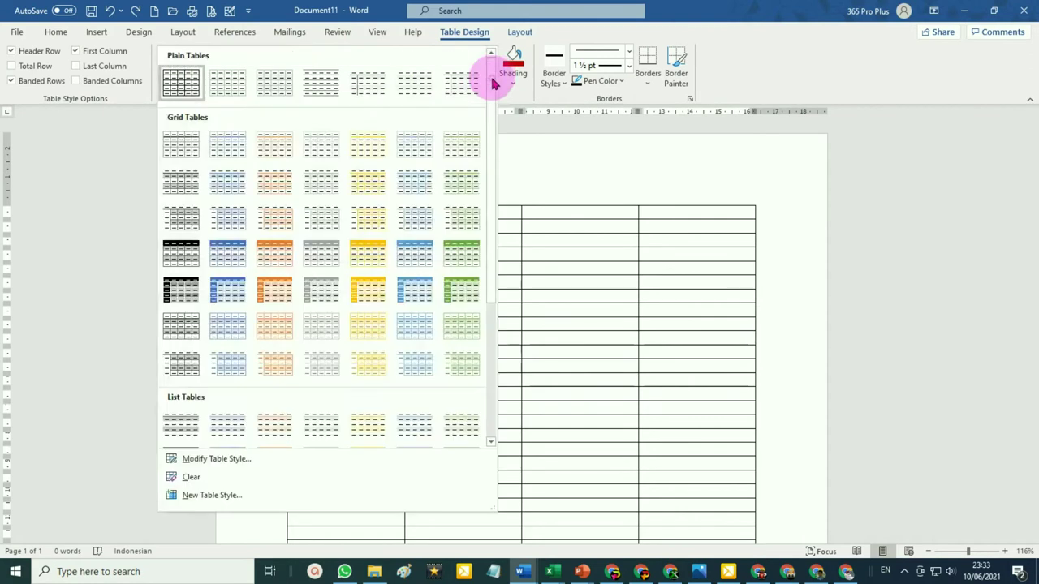
pyautogui.click(416, 331)
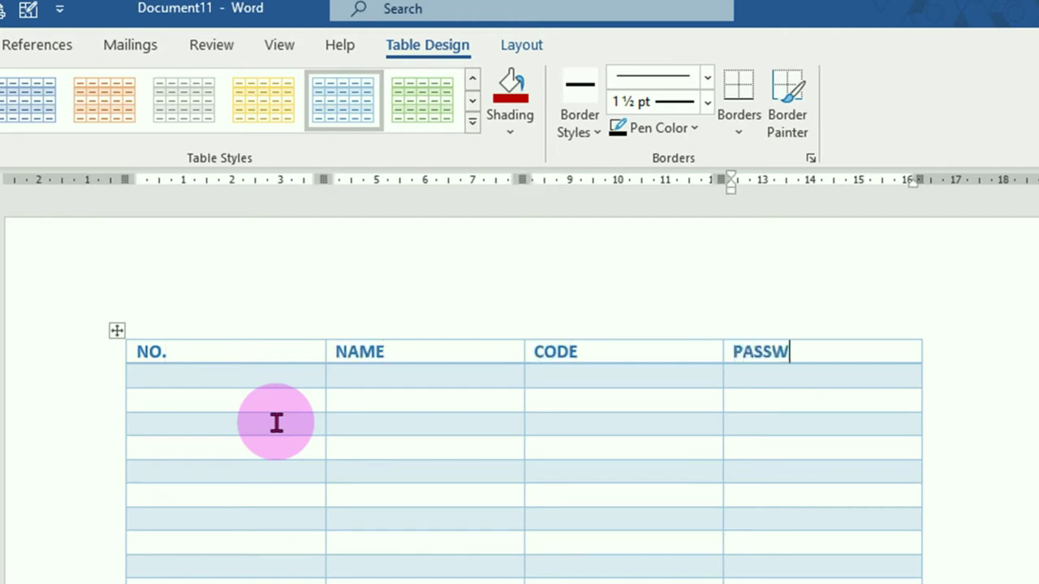
# Finish the PASSWORD heading and make the header row taller
pyautogui.write('ORD')
pyautogui.moveTo(202, 364); pyautogui.dragTo(202, 388)
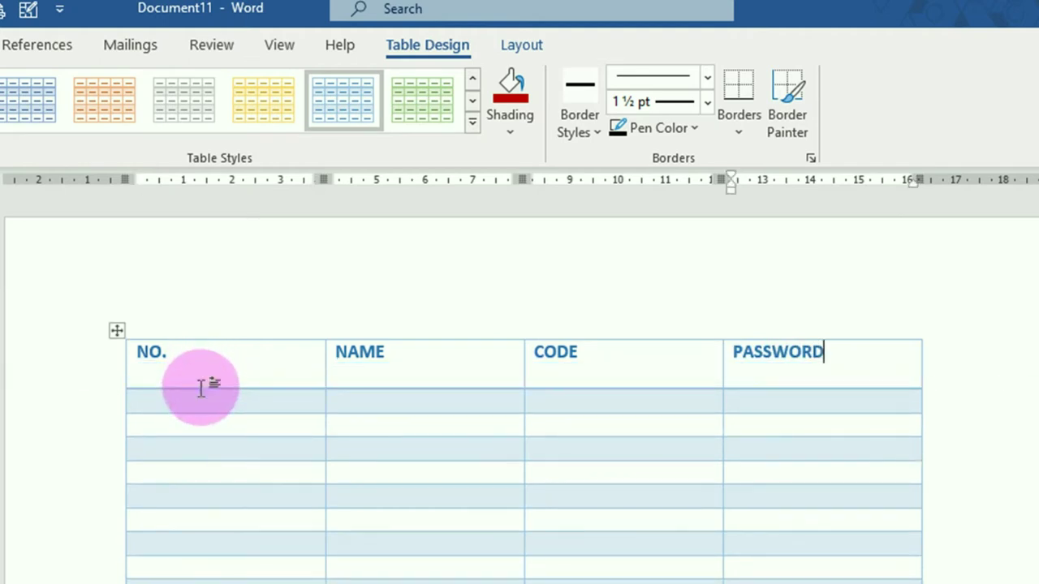
pyautogui.click(138, 357)
# Centre the NO., NAME, CODE and PASSWORD labels within the header cells
pyautogui.moveTo(149, 352); pyautogui.dragTo(807, 359)
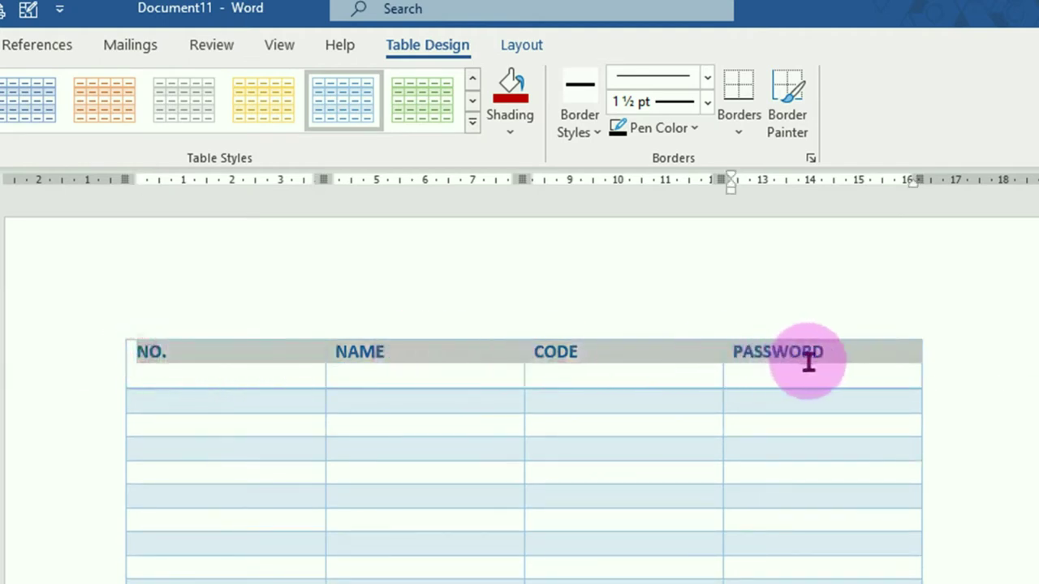
pyautogui.click(526, 47)
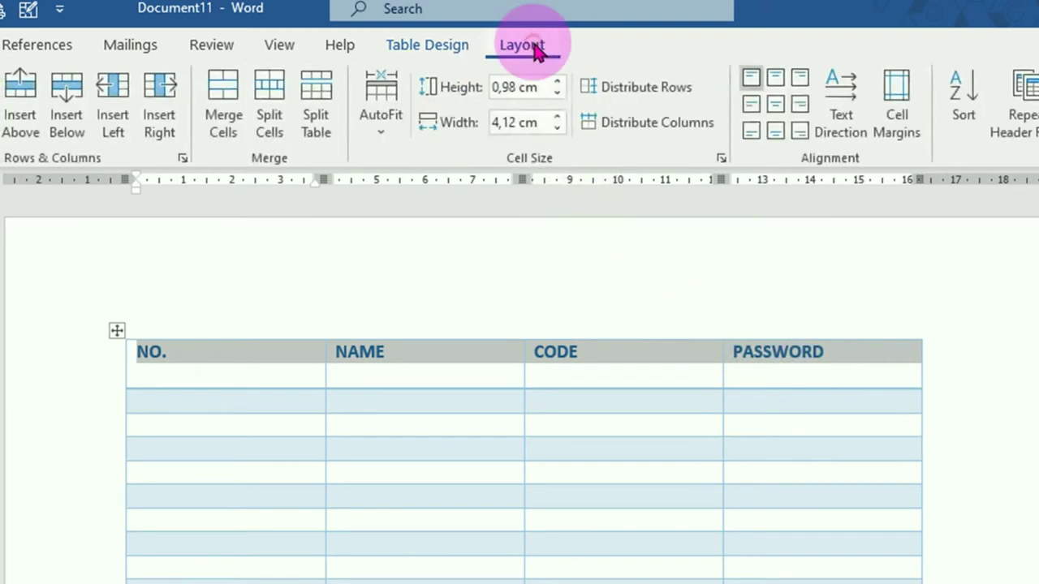
pyautogui.click(775, 105)
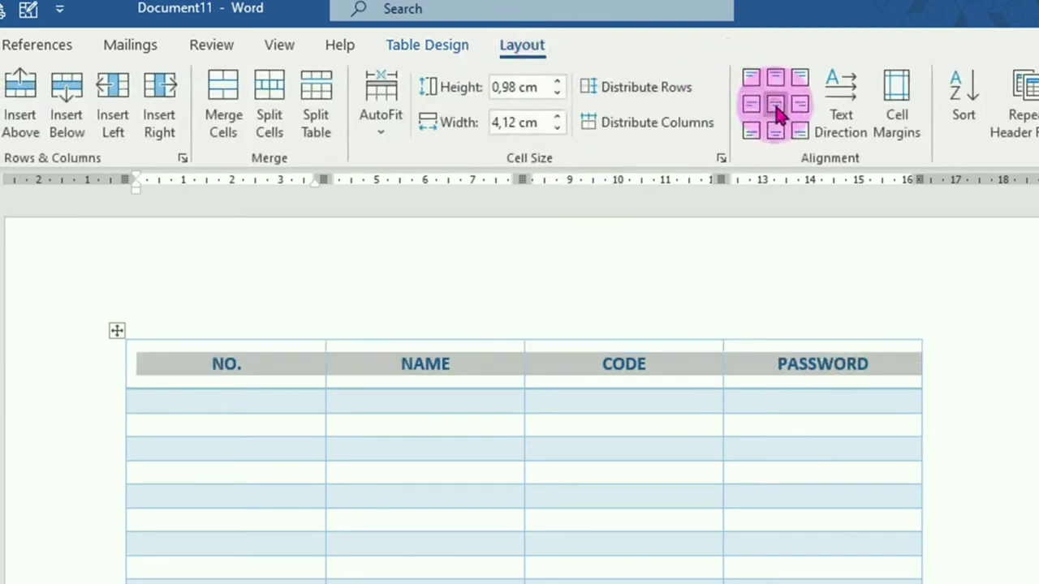
pyautogui.click(441, 49)
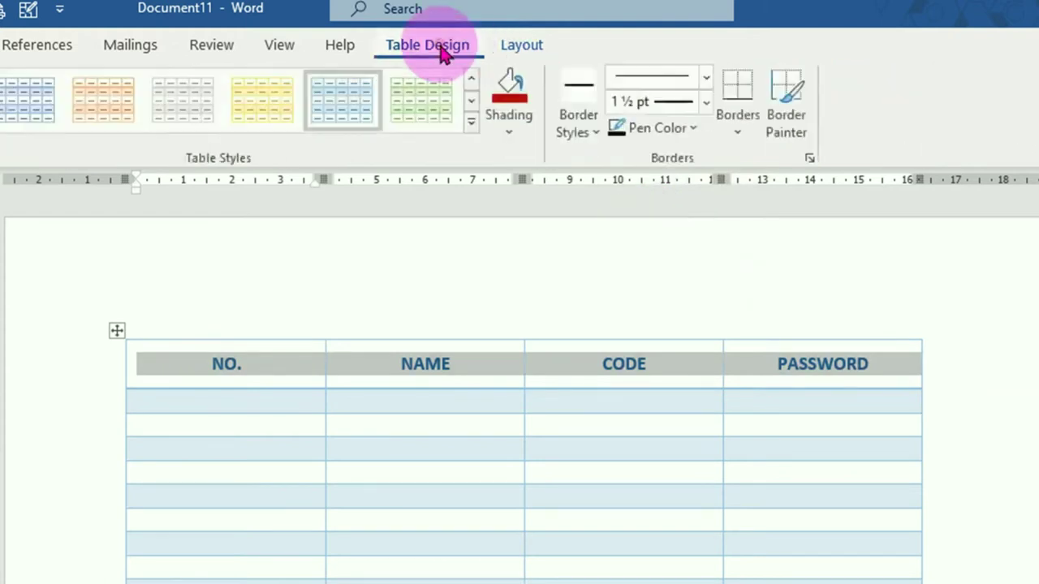
# Shade the header row Light Blue and colour the NO., NAME, CODE, PASSWORD labels white
pyautogui.click(511, 140)
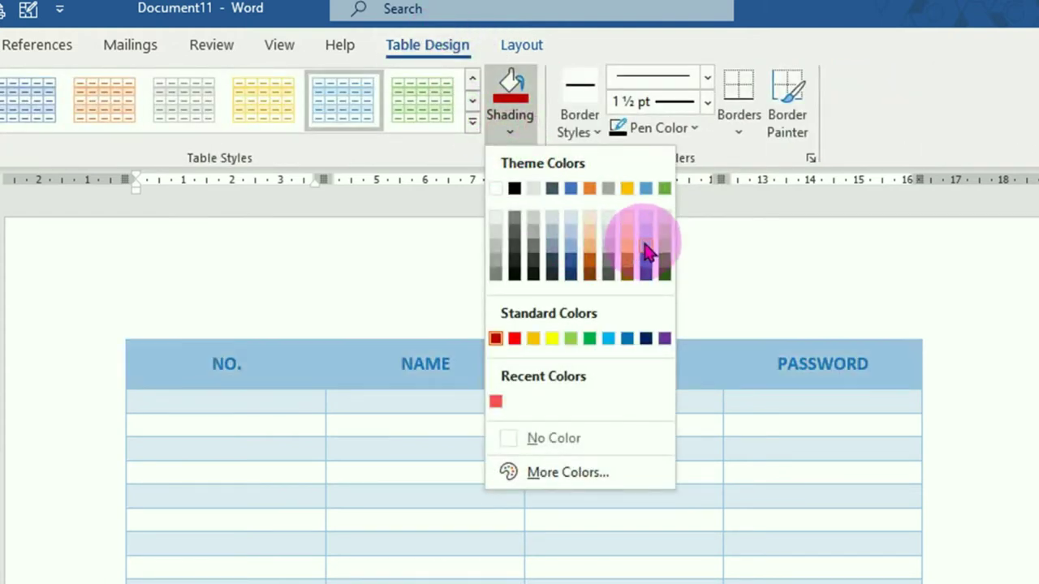
pyautogui.click(609, 339)
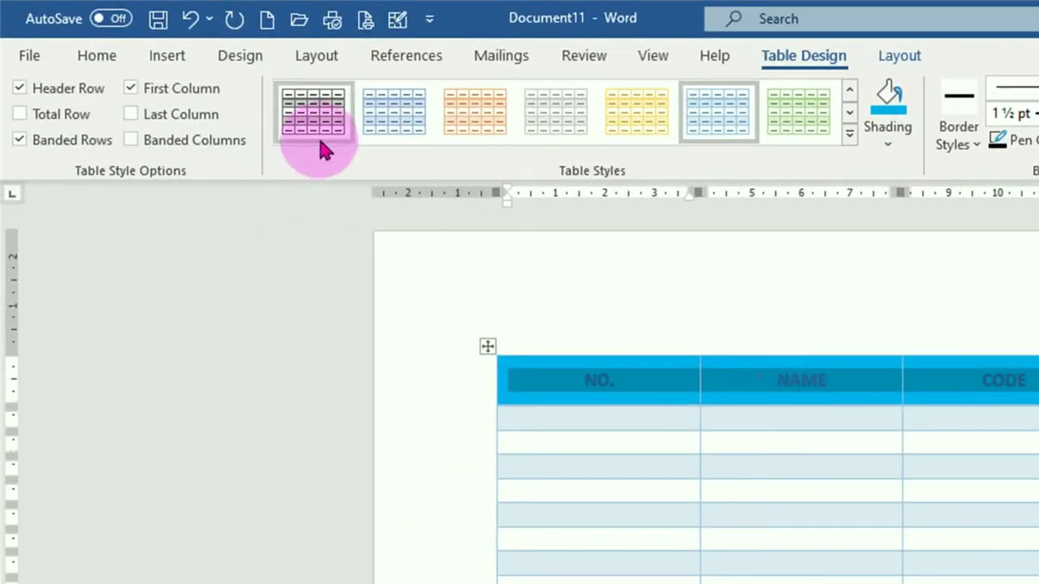
pyautogui.click(97, 57)
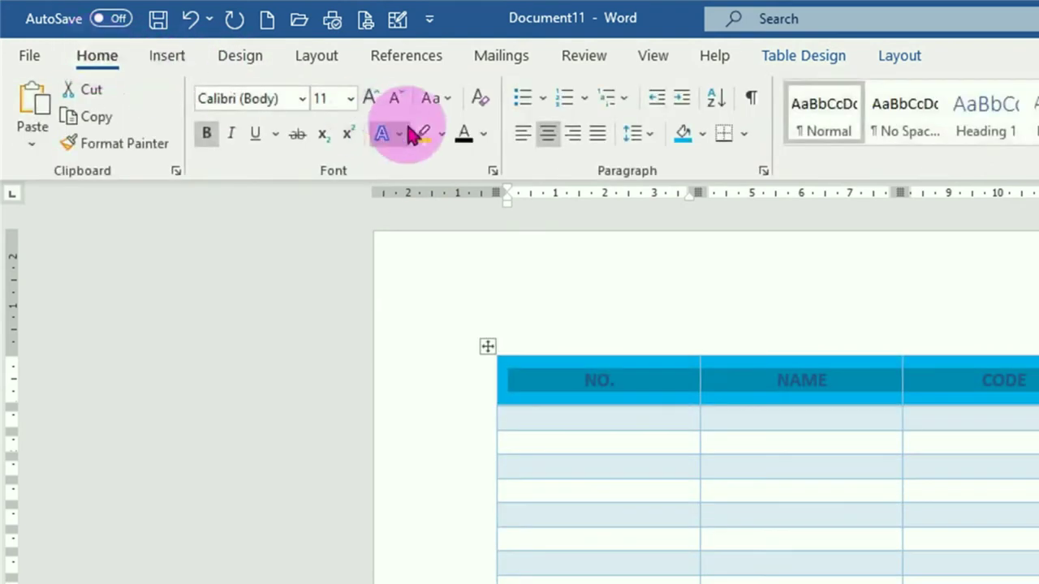
pyautogui.click(484, 135)
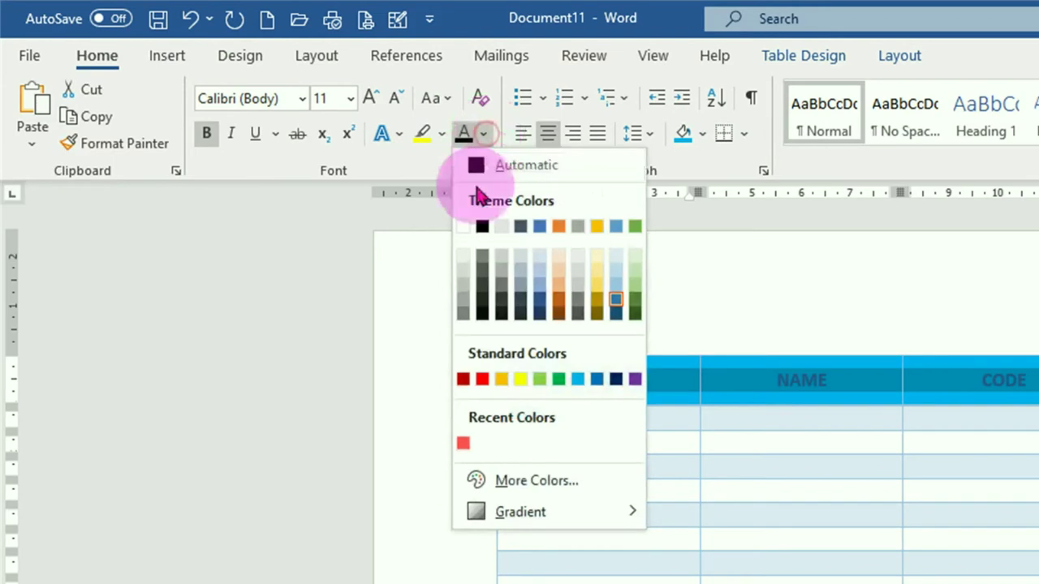
pyautogui.click(463, 228)
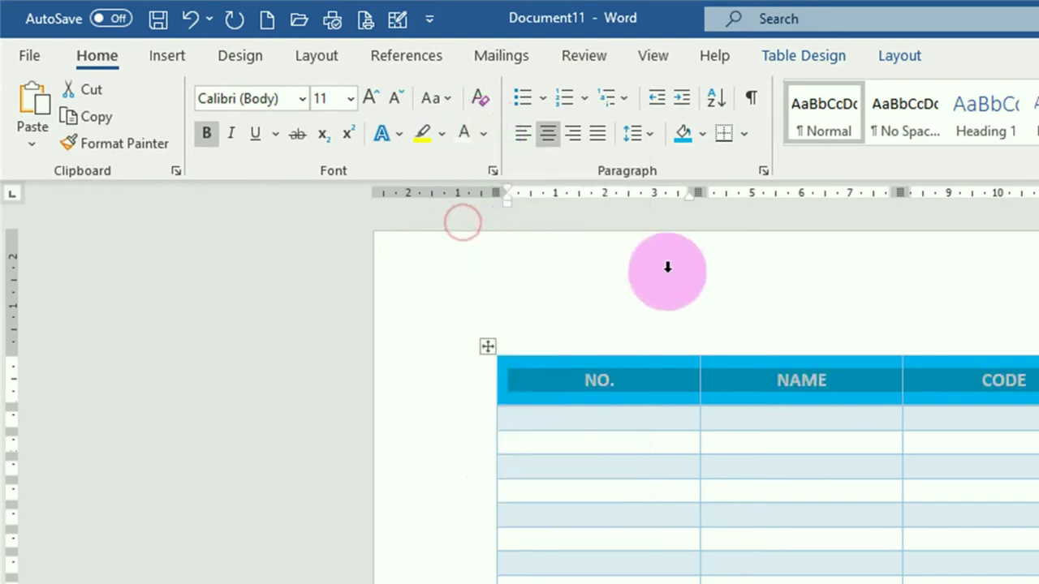
pyautogui.click(438, 229)
pyautogui.click(491, 219)
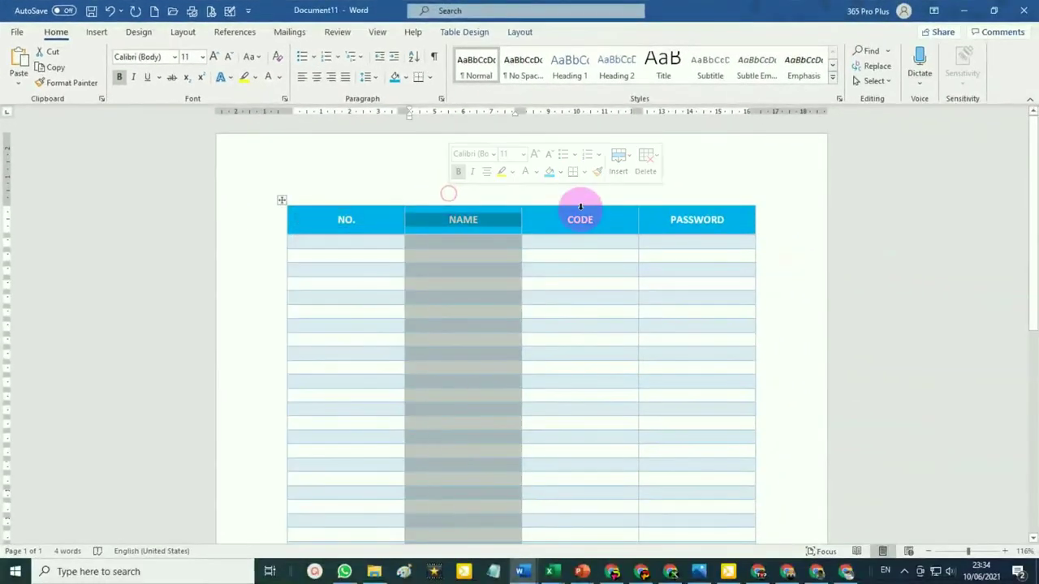
pyautogui.click(648, 235)
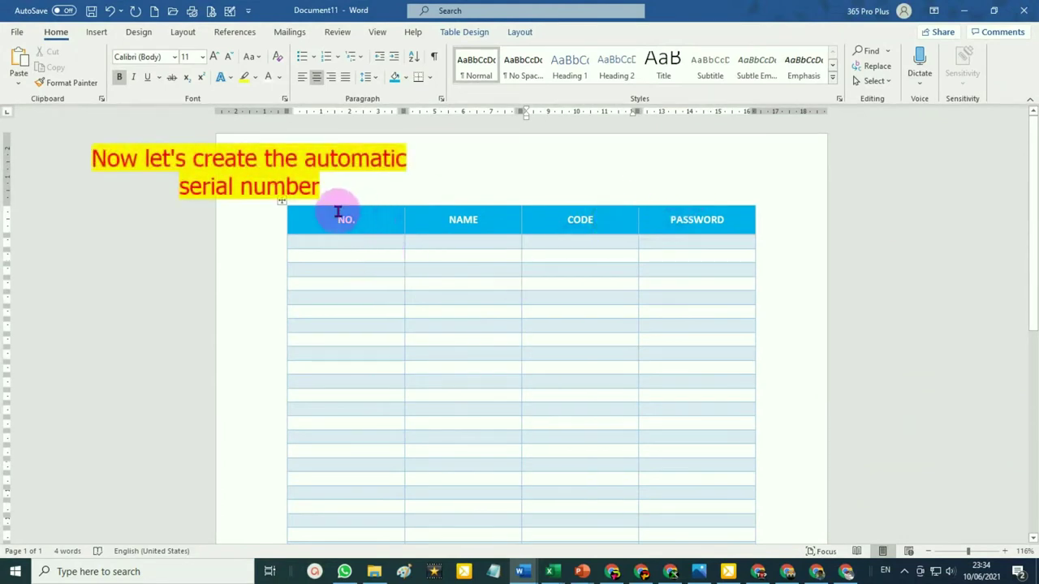
# Apply 1, 2, 3 numbering to the NO. column cells, filling rows 1 through 29
pyautogui.click(360, 223)
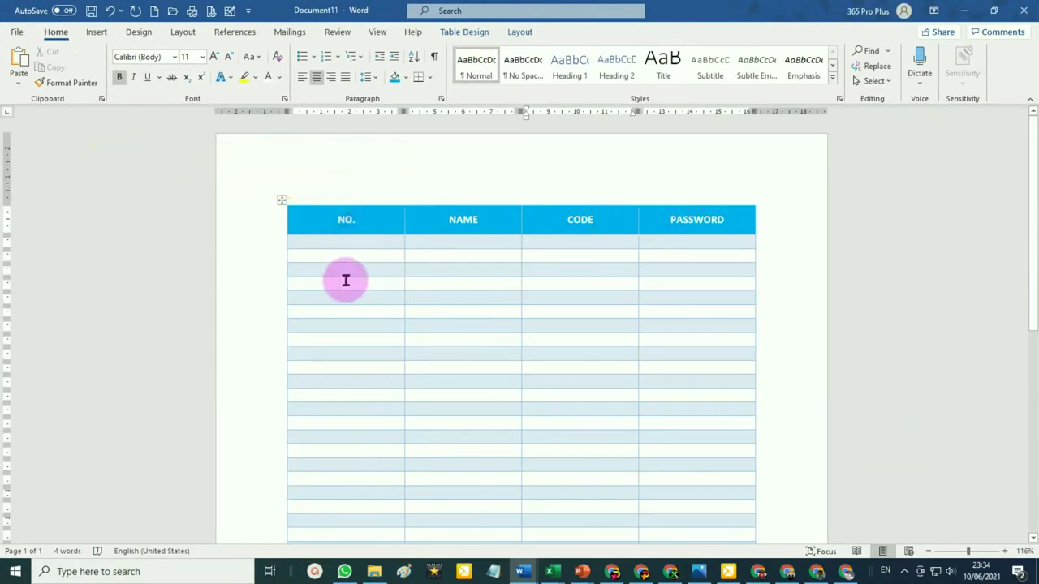
pyautogui.moveTo(346, 242); pyautogui.dragTo(341, 450)
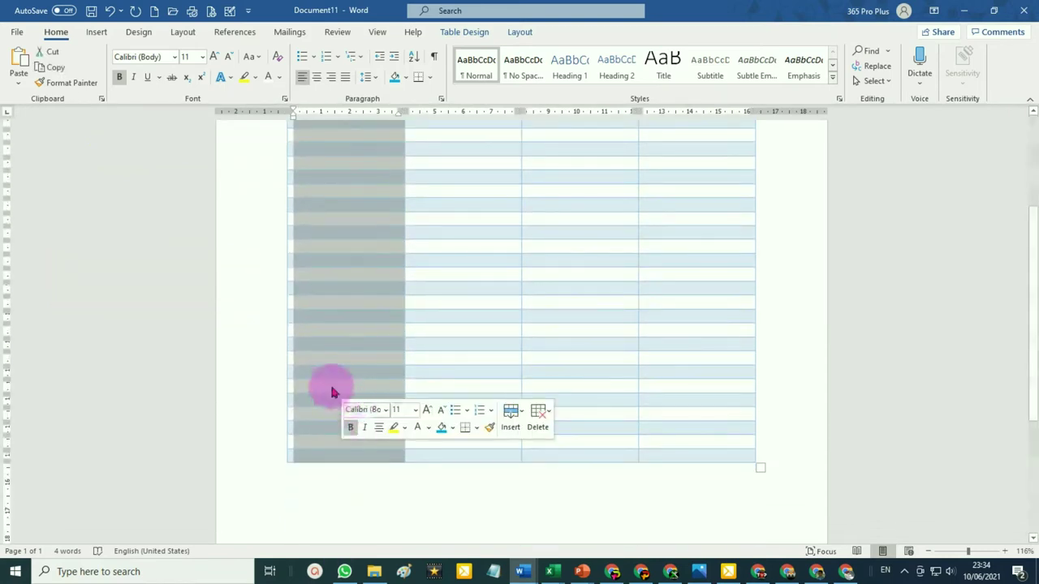
pyautogui.scroll(3, 349, 227)
pyautogui.scroll(1, 349, 229)
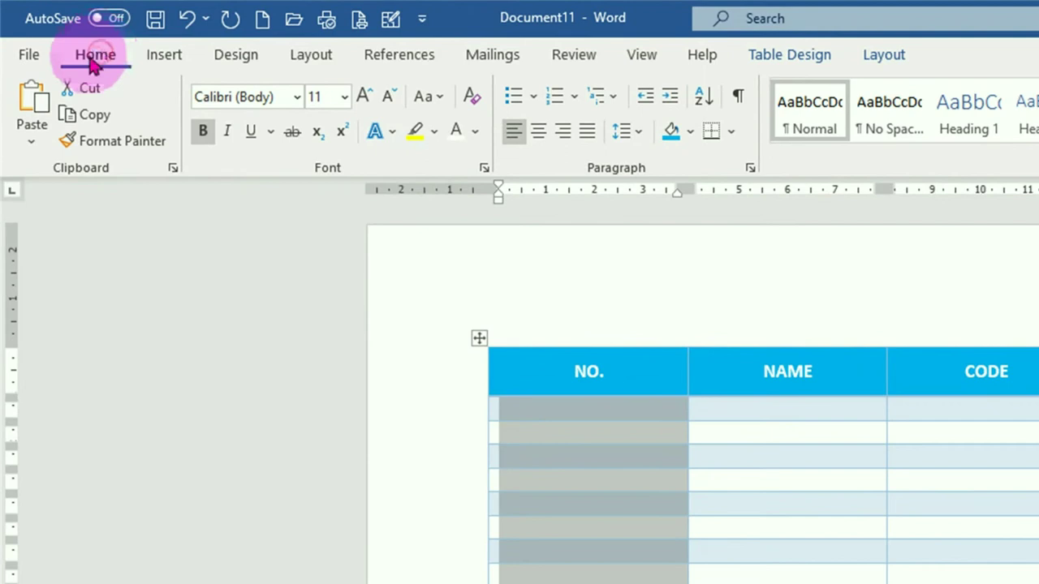
pyautogui.click(574, 98)
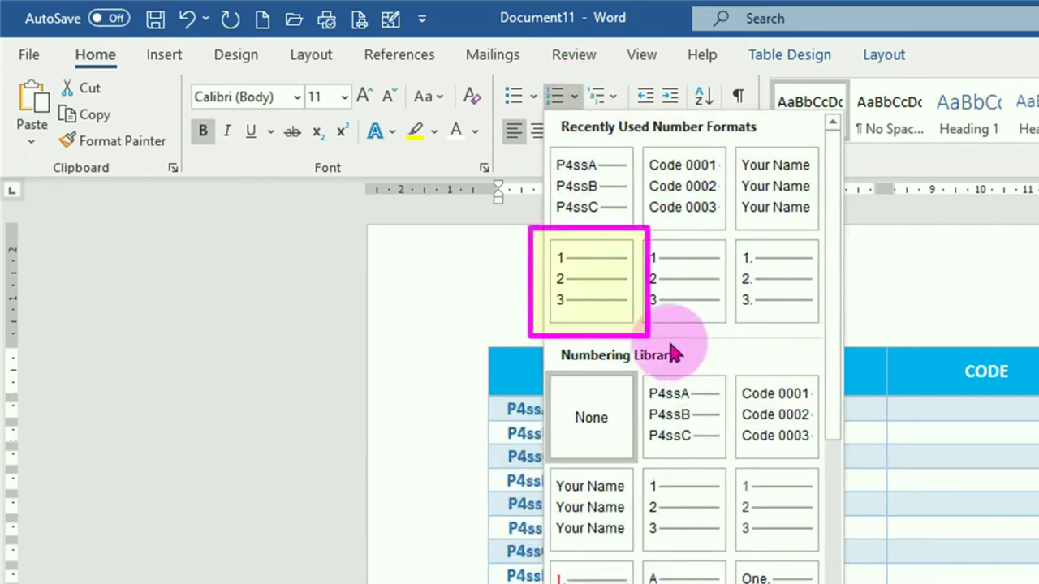
pyautogui.click(592, 302)
pyautogui.click(593, 302)
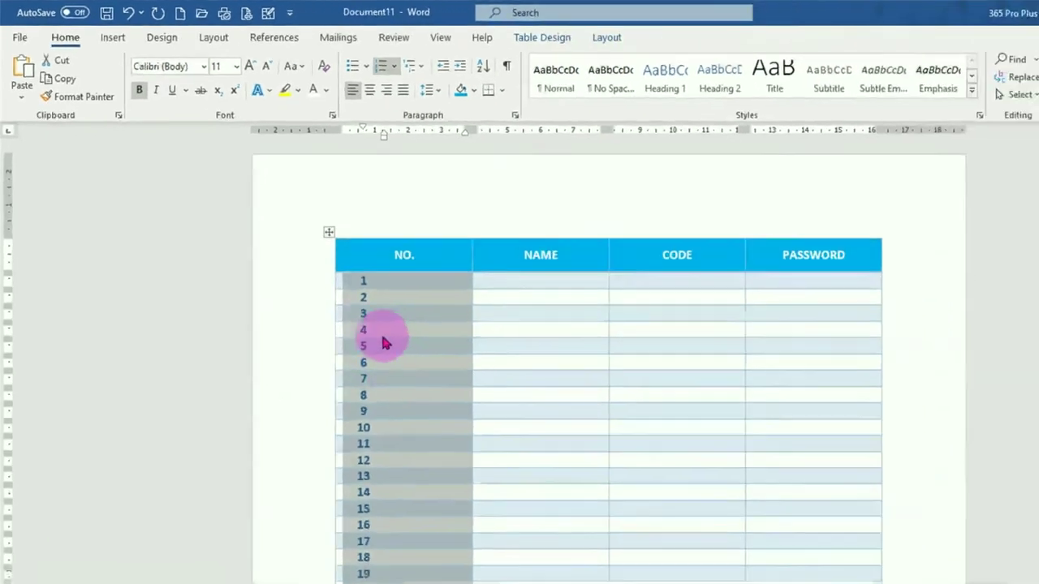
pyautogui.scroll(-2, 347, 380)
pyautogui.scroll(-2, 350, 378)
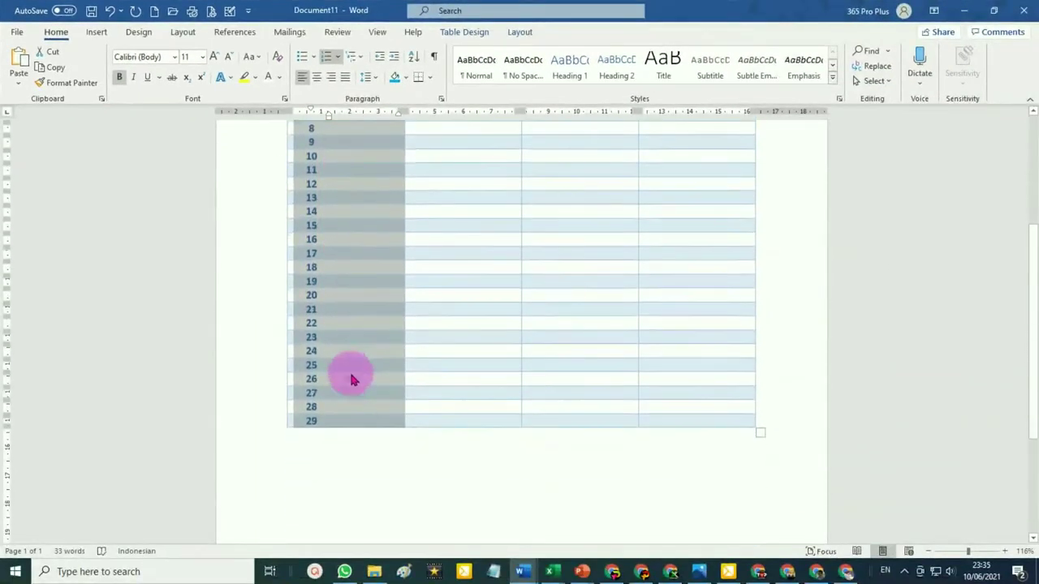
pyautogui.scroll(3, 337, 361)
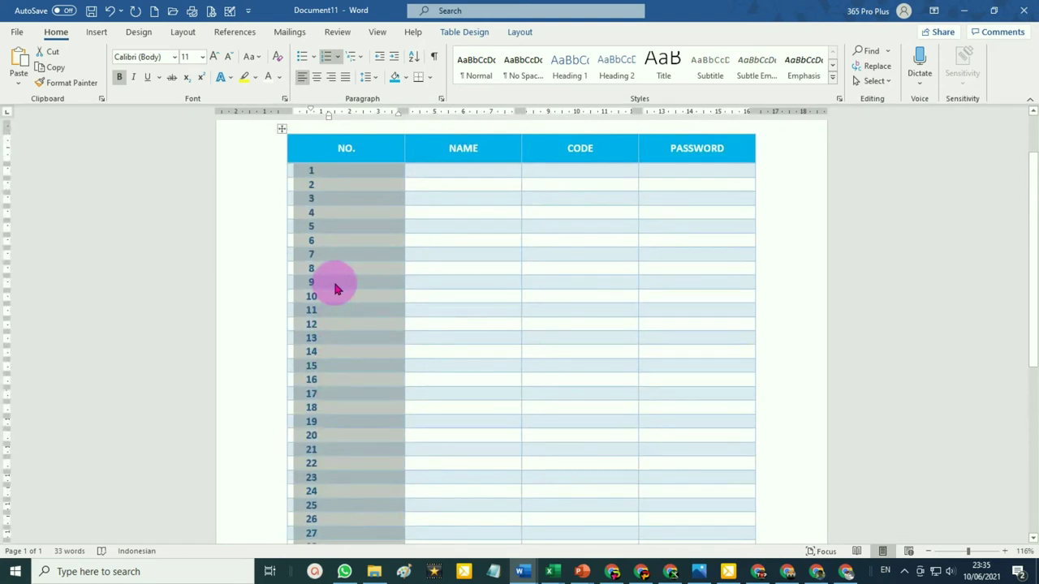
pyautogui.click(444, 170)
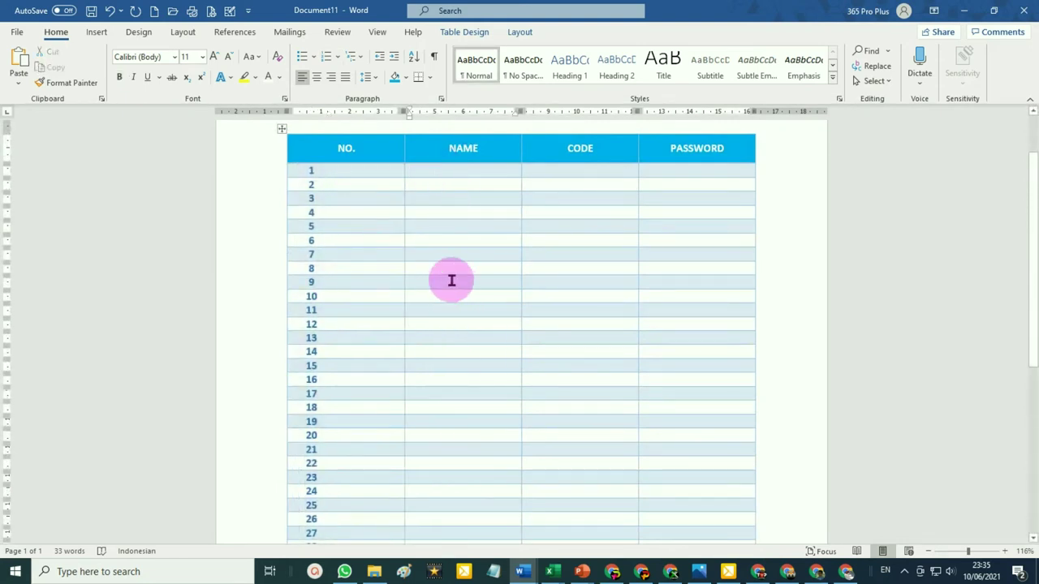
# Select the CODE column cells below the header
pyautogui.click(566, 149)
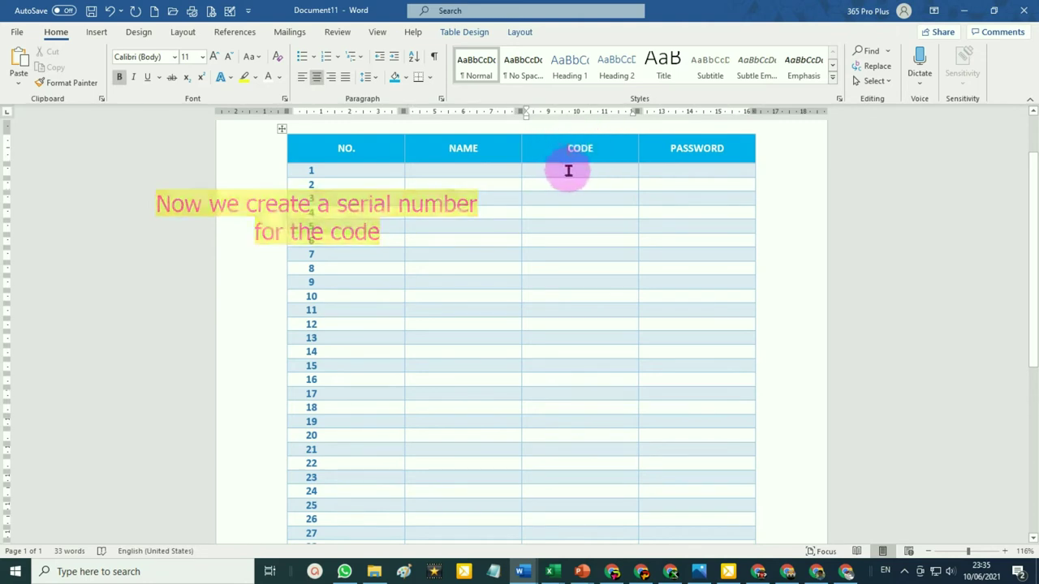
pyautogui.moveTo(577, 179)
pyautogui.mouseDown()
pyautogui.moveTo(568, 519)
pyautogui.moveTo(568, 425)
pyautogui.mouseUp()
pyautogui.scroll(3, 564, 259)
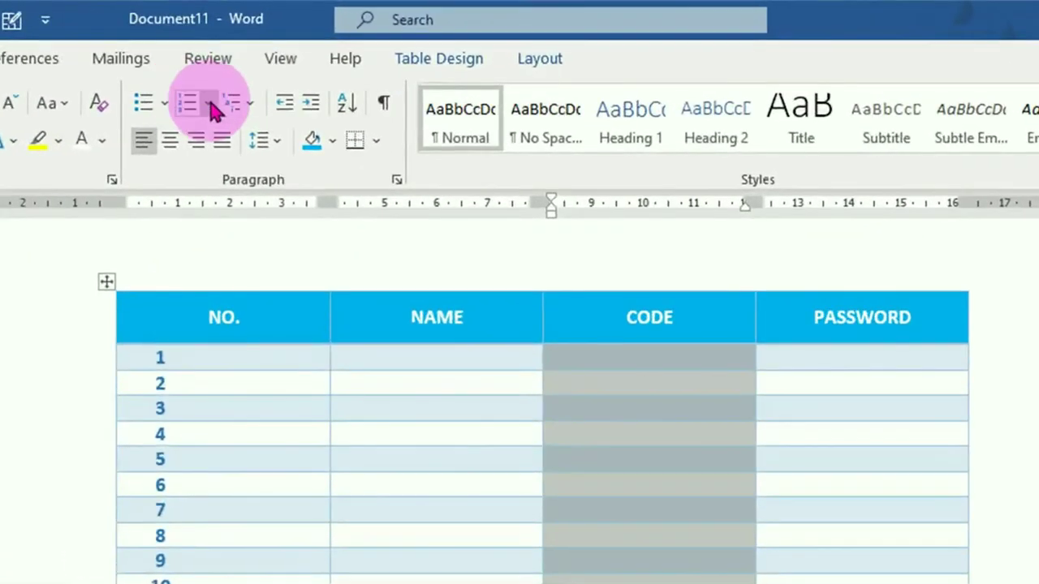
# Define a number format prefixed Code_ with the 0001, 0002, 0003 number style
pyautogui.click(210, 112)
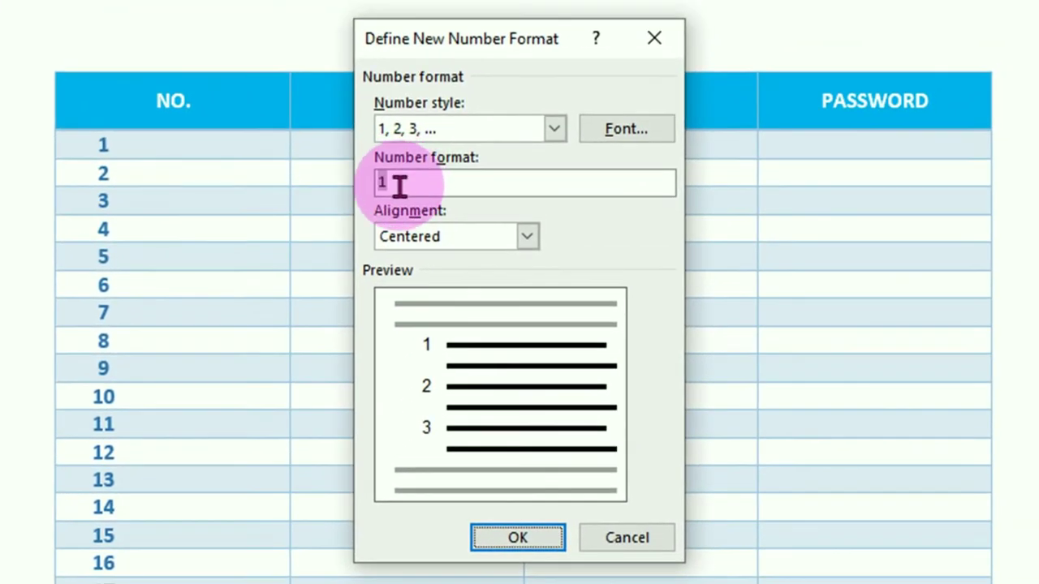
pyautogui.click(388, 187)
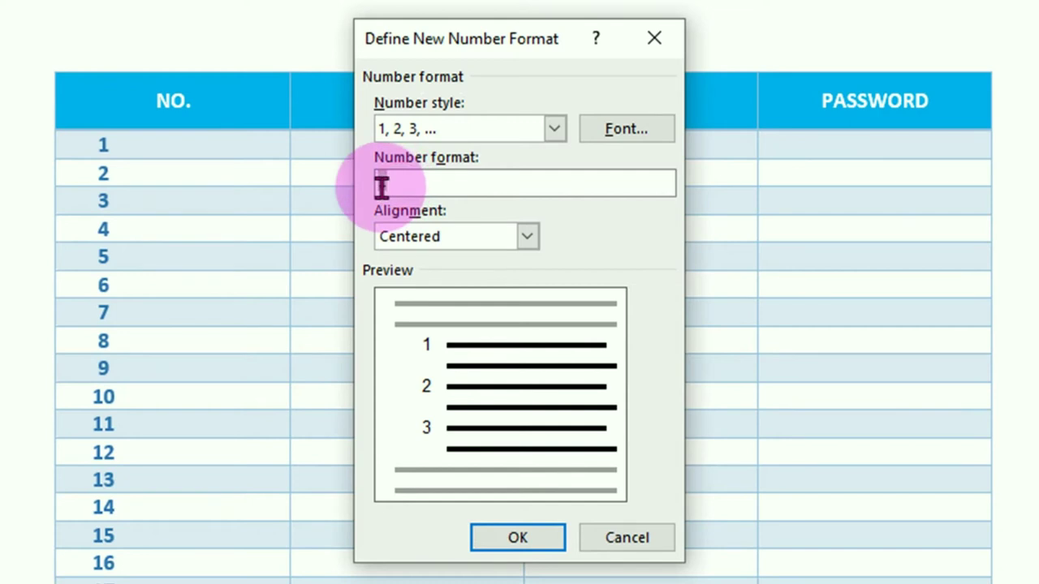
pyautogui.moveTo(382, 186); pyautogui.dragTo(403, 187)
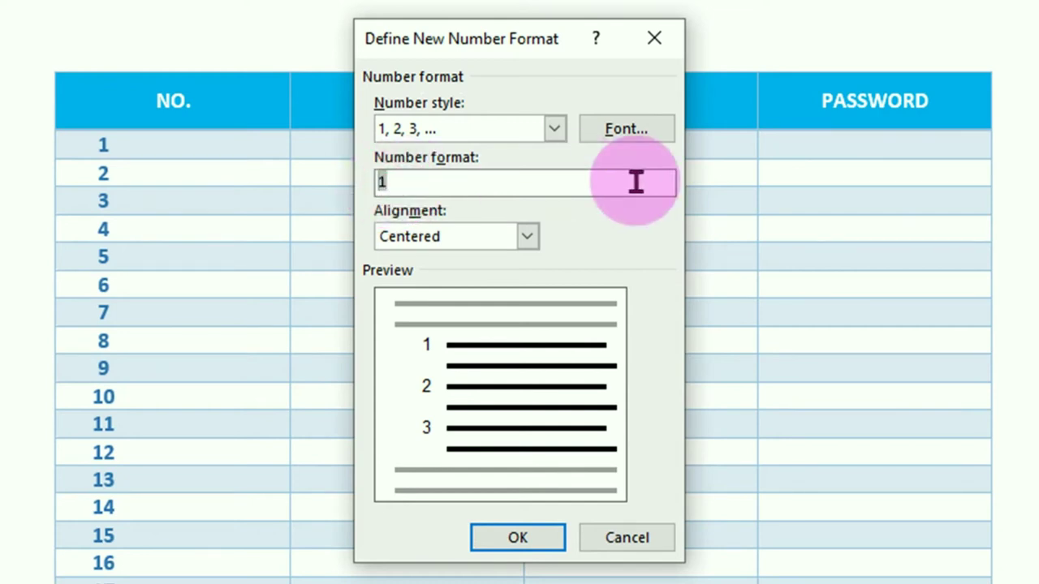
pyautogui.write('Code')
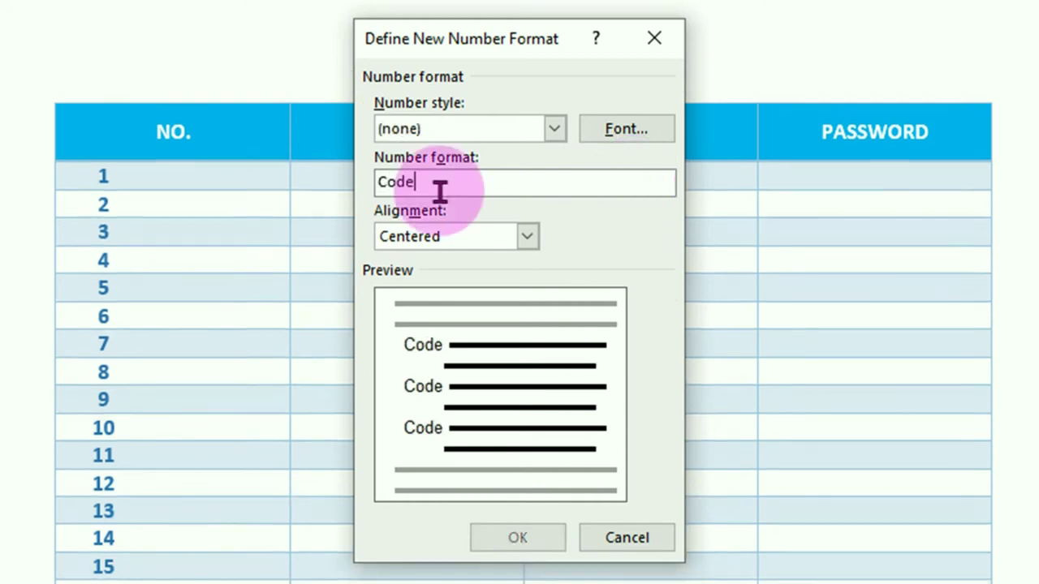
pyautogui.write('_')
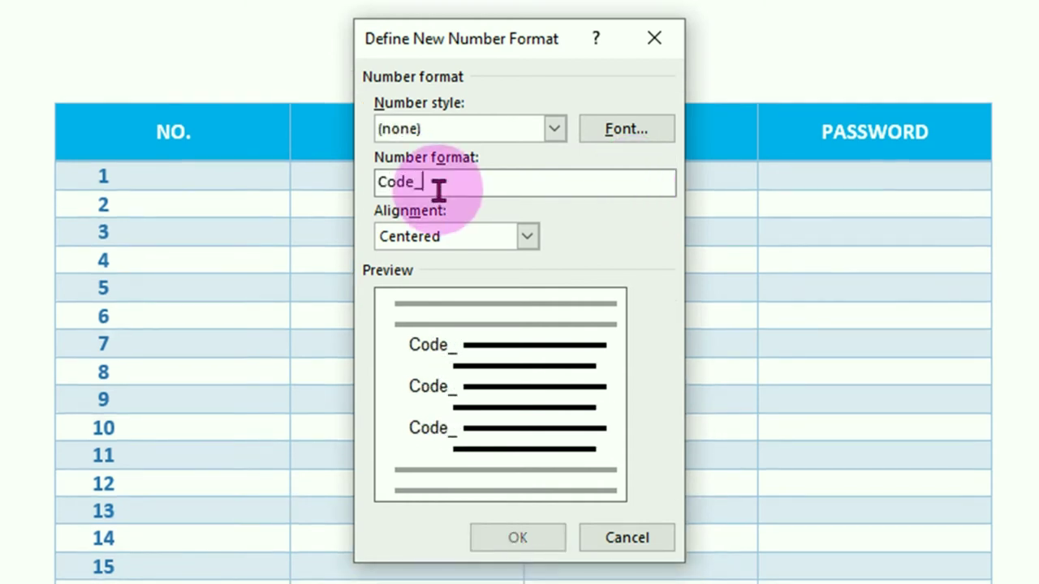
pyautogui.click(555, 130)
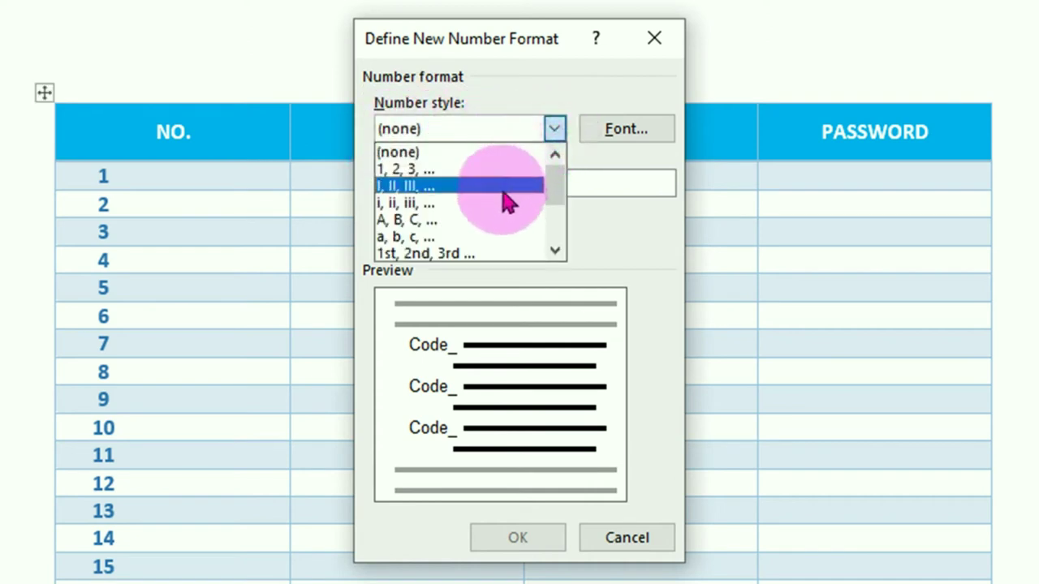
pyautogui.scroll(-2, 492, 209)
pyautogui.scroll(-1, 501, 186)
pyautogui.scroll(-2, 506, 169)
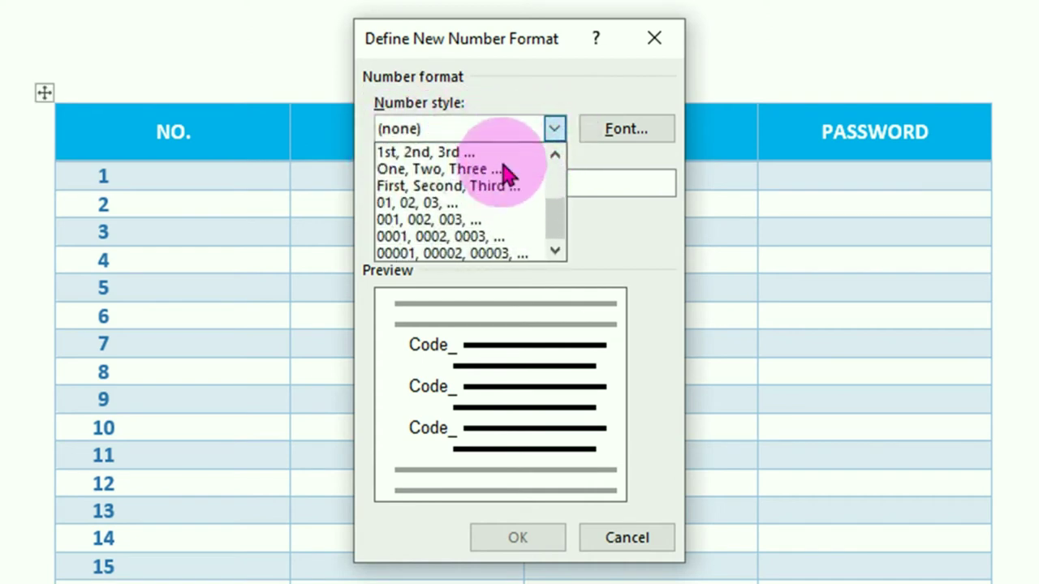
pyautogui.click(465, 243)
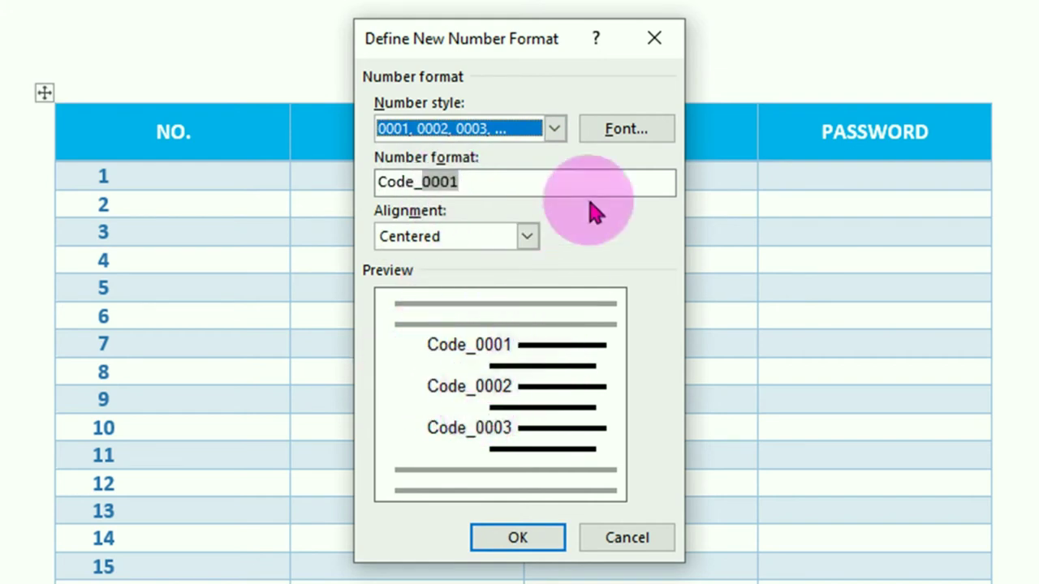
pyautogui.click(639, 138)
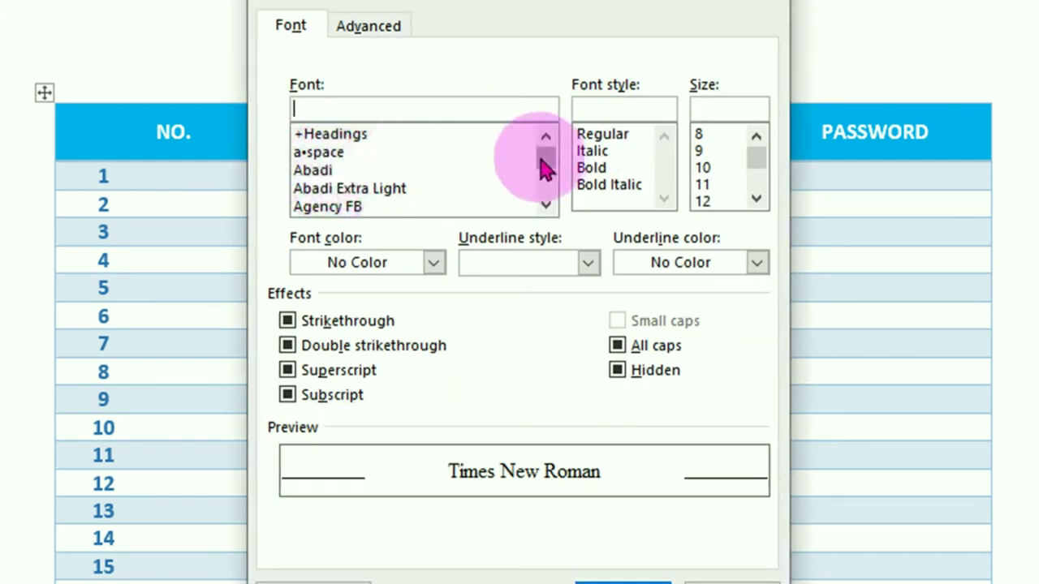
# Set the Code_ numbering font to Arial Black, italic, size 11, in red
pyautogui.scroll(-1, 536, 172)
pyautogui.scroll(-1, 499, 174)
pyautogui.scroll(-1, 497, 174)
pyautogui.scroll(-1, 496, 174)
pyautogui.scroll(-2, 496, 174)
pyautogui.click(322, 155)
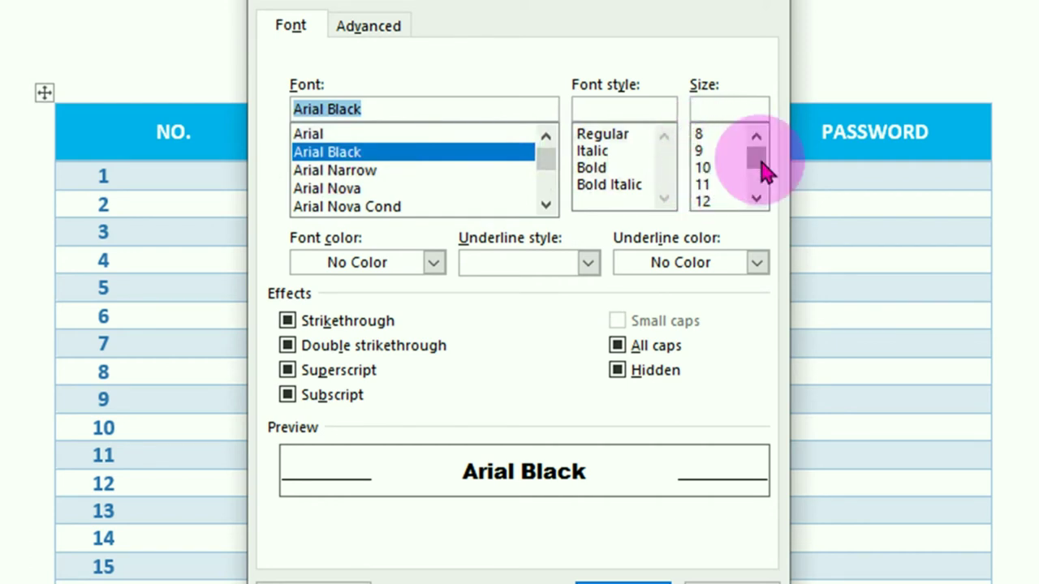
pyautogui.click(704, 185)
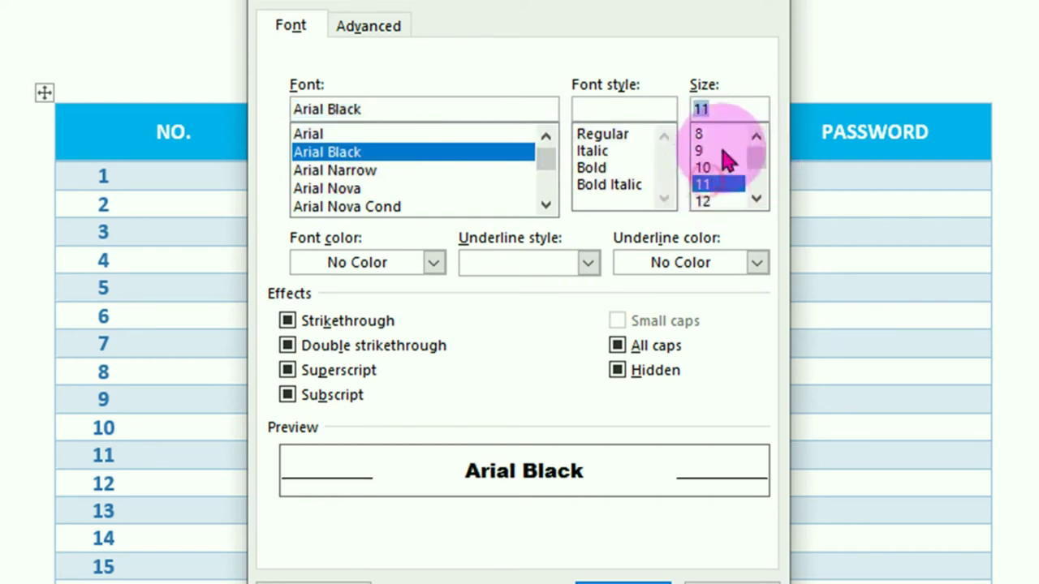
pyautogui.click(756, 199)
pyautogui.click(756, 199)
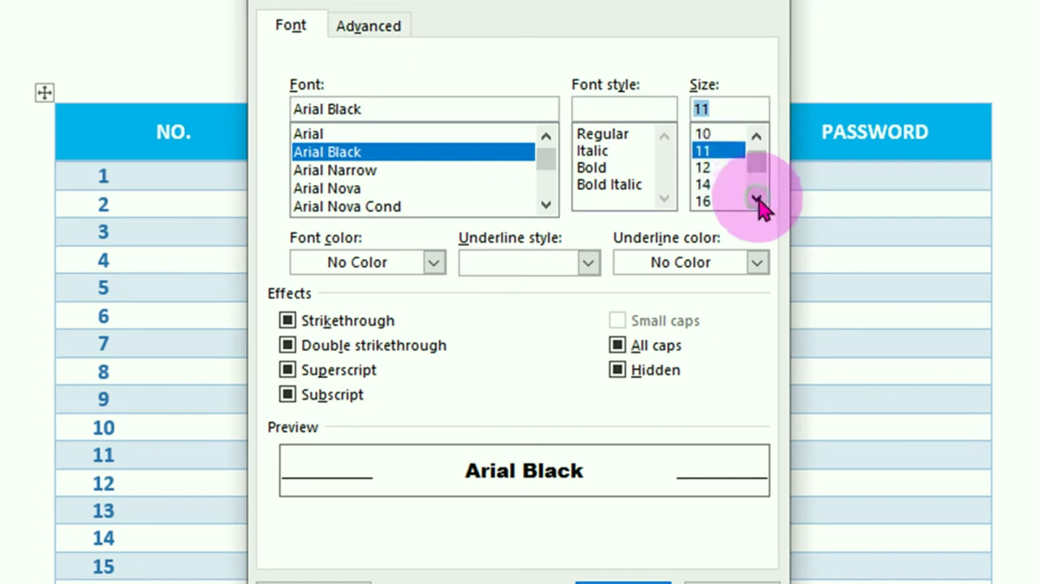
pyautogui.click(756, 199)
pyautogui.click(755, 136)
pyautogui.click(755, 136)
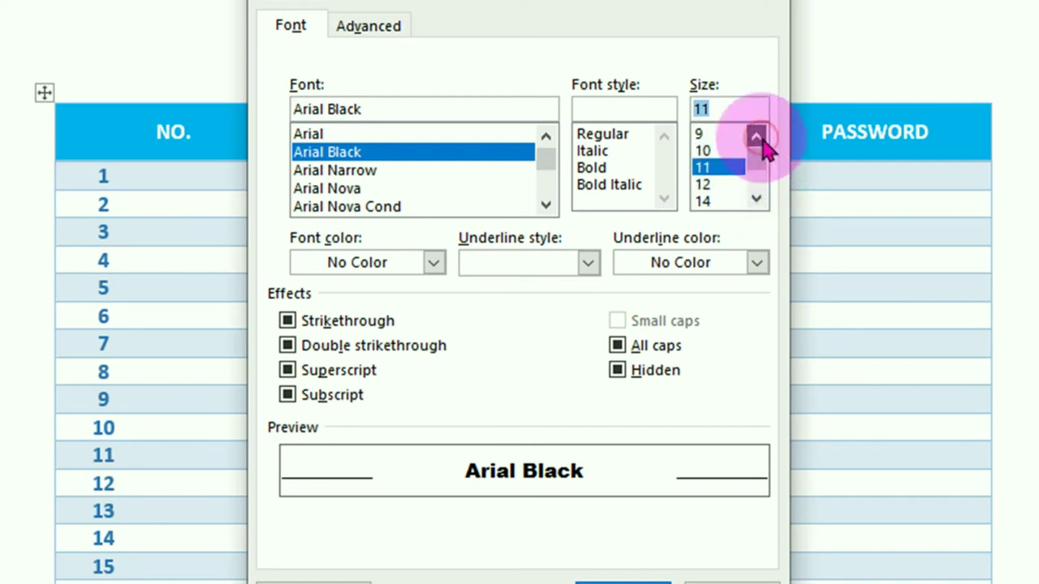
pyautogui.click(595, 153)
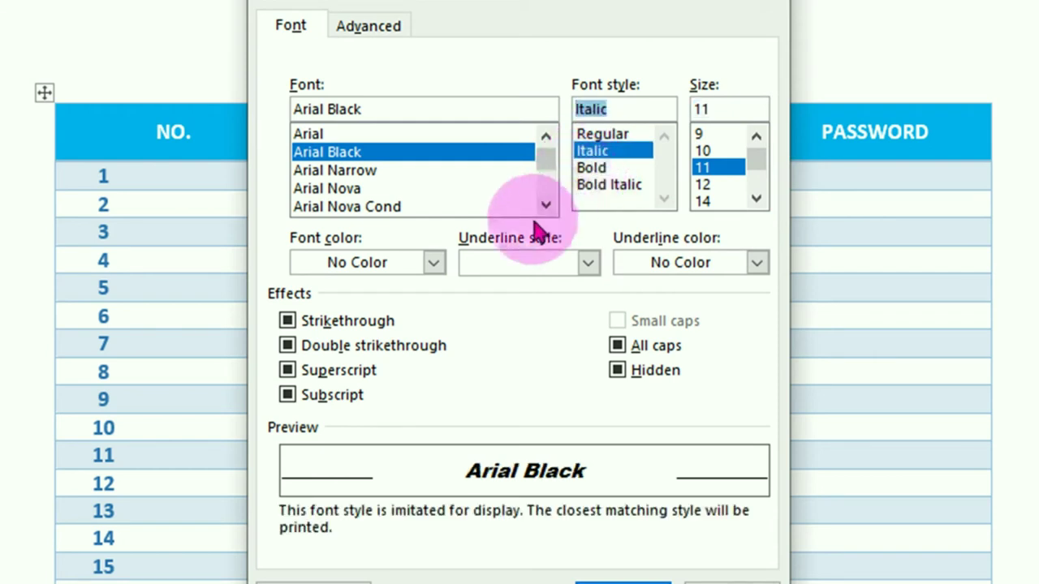
pyautogui.click(435, 262)
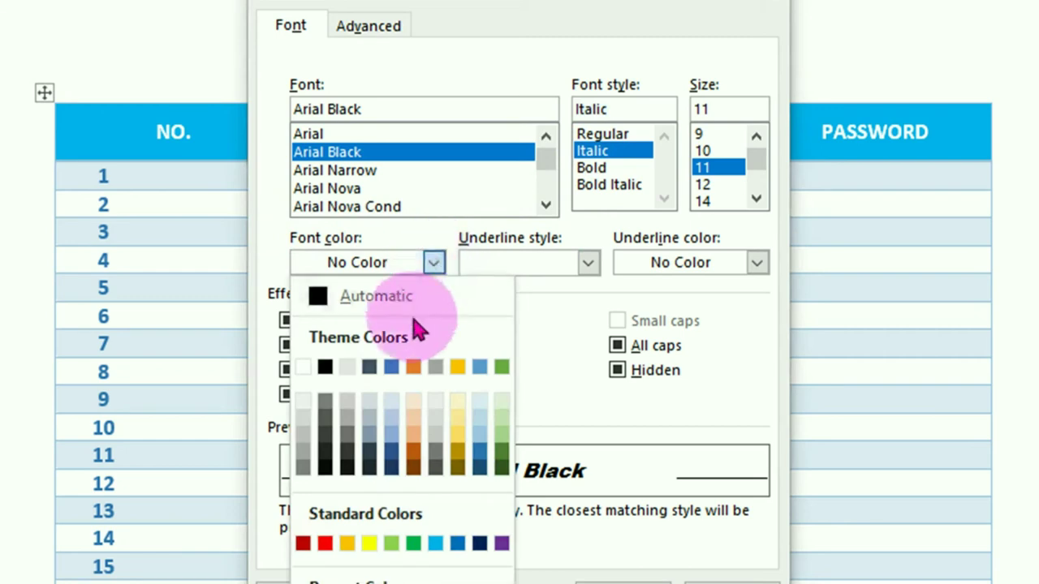
pyautogui.click(325, 543)
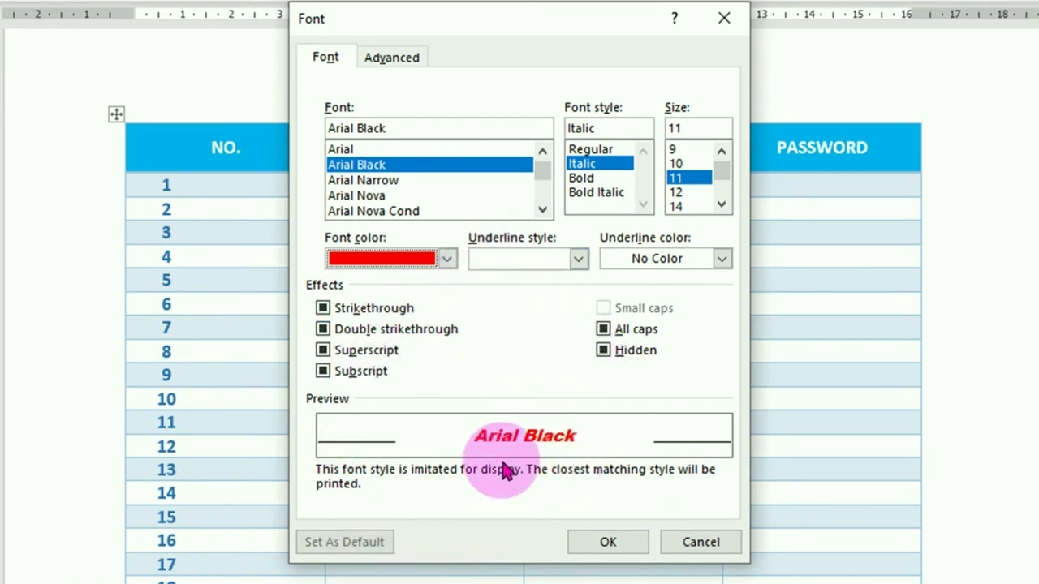
pyautogui.click(613, 551)
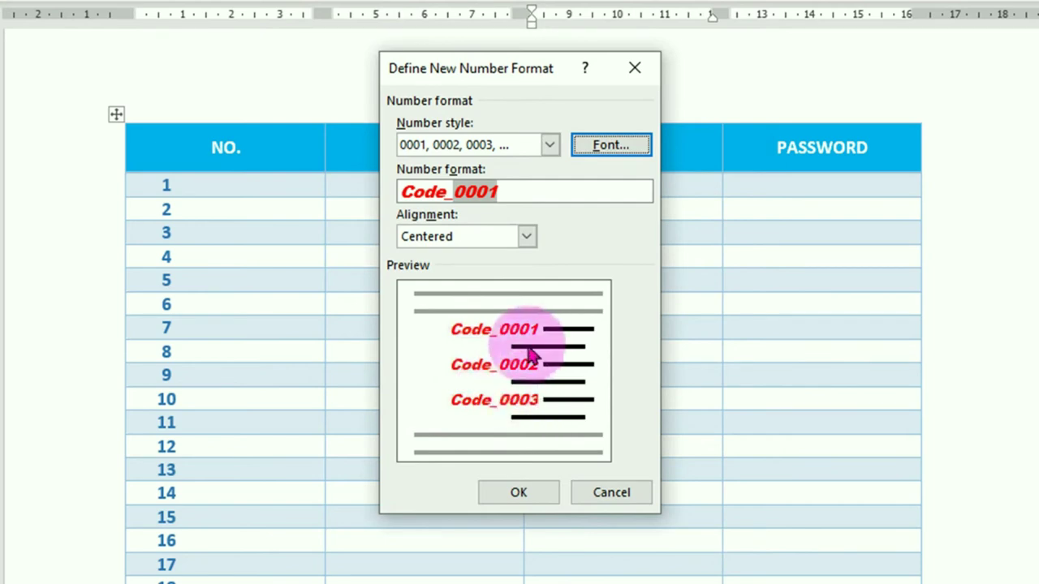
# Apply the Code_0001 numbering to the CODE column and centre the entries
pyautogui.click(524, 497)
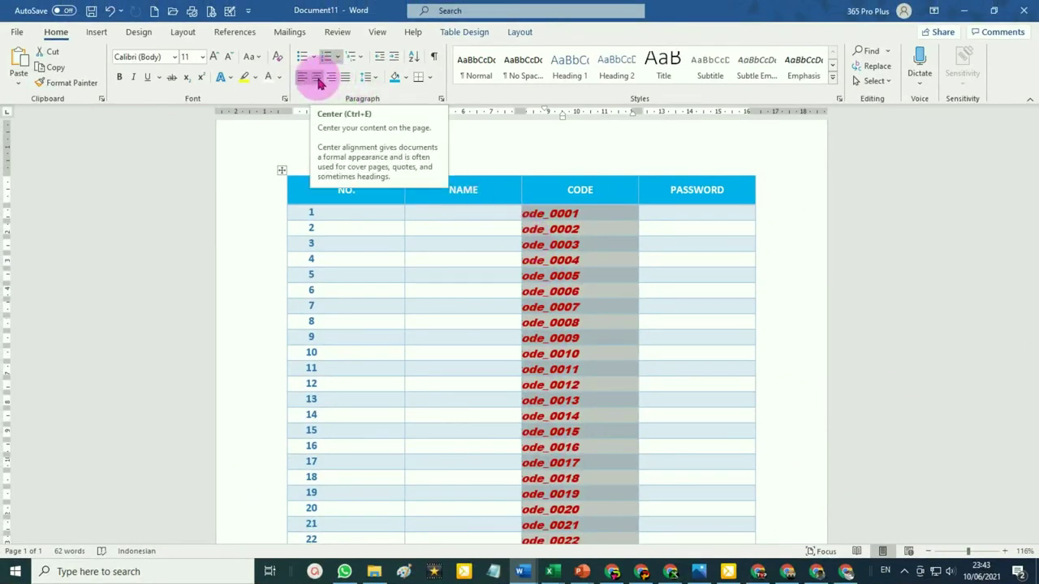
pyautogui.click(318, 78)
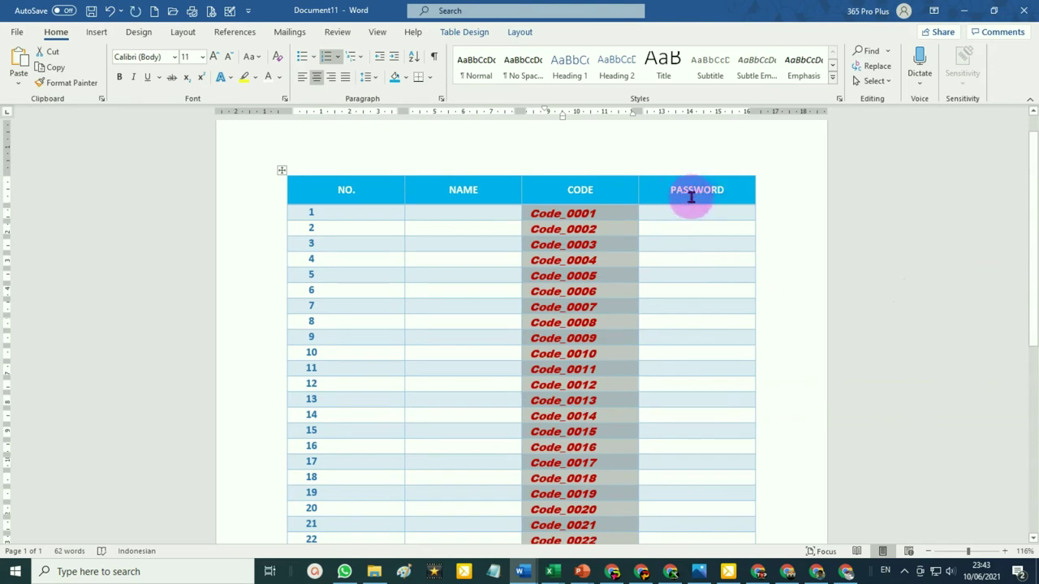
pyautogui.moveTo(674, 216); pyautogui.dragTo(703, 488)
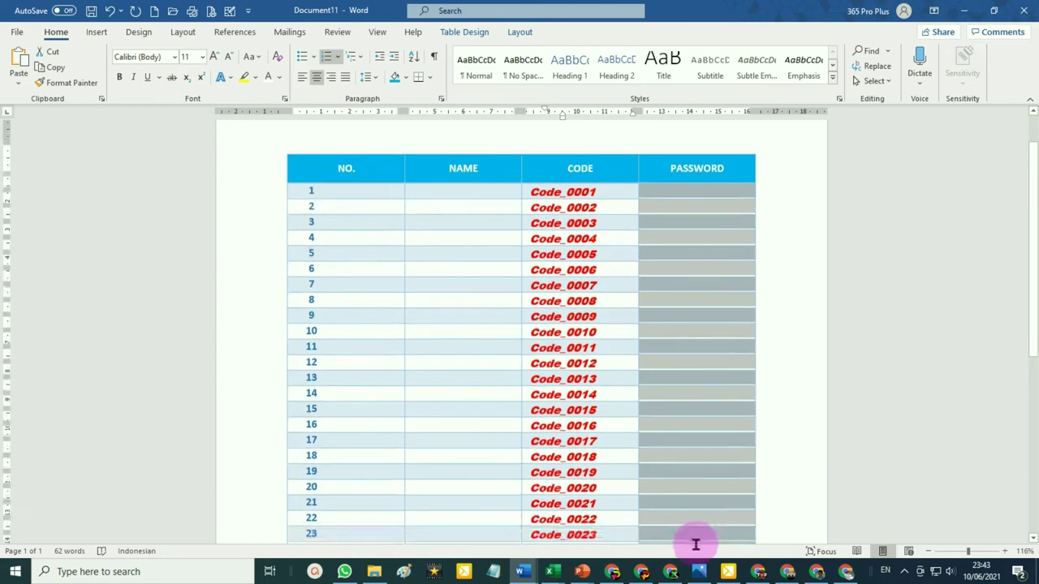
# Define a new PASSWORD number format with the P4ss prefix and I, II, III Roman numerals
pyautogui.moveTo(704, 488); pyautogui.dragTo(701, 475)
pyautogui.scroll(5, 685, 324)
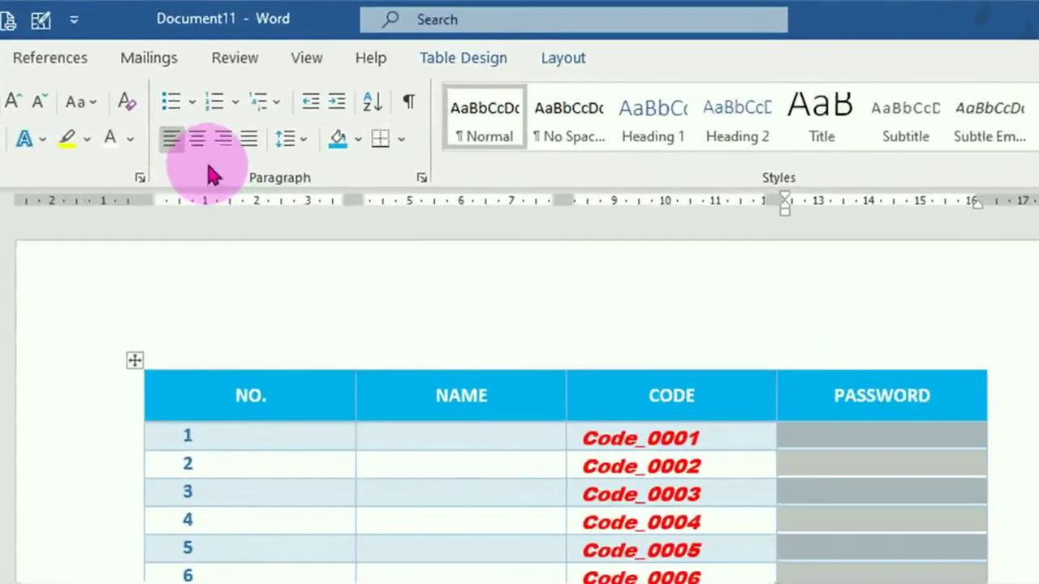
pyautogui.click(236, 104)
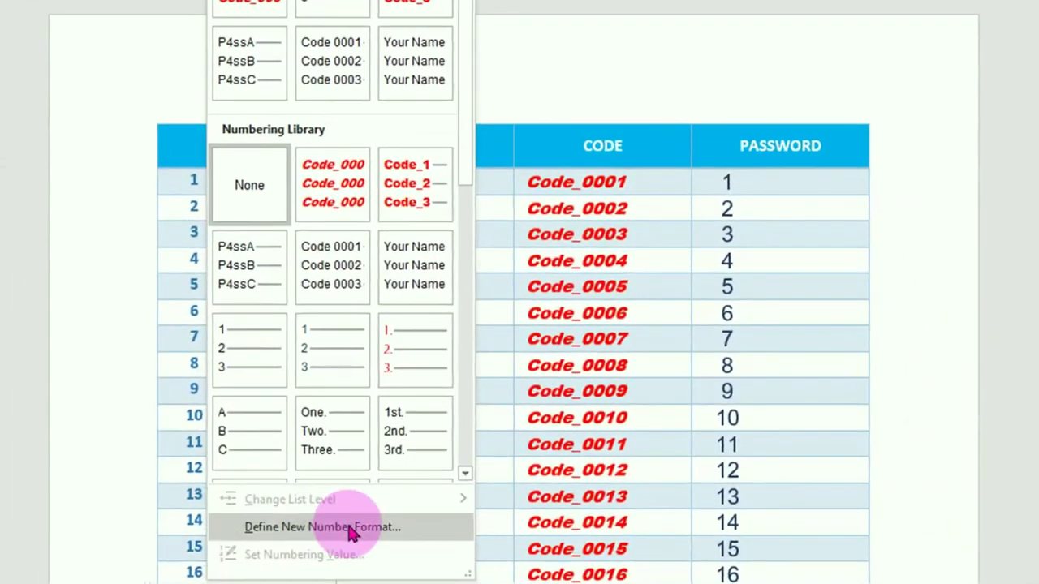
pyautogui.click(352, 529)
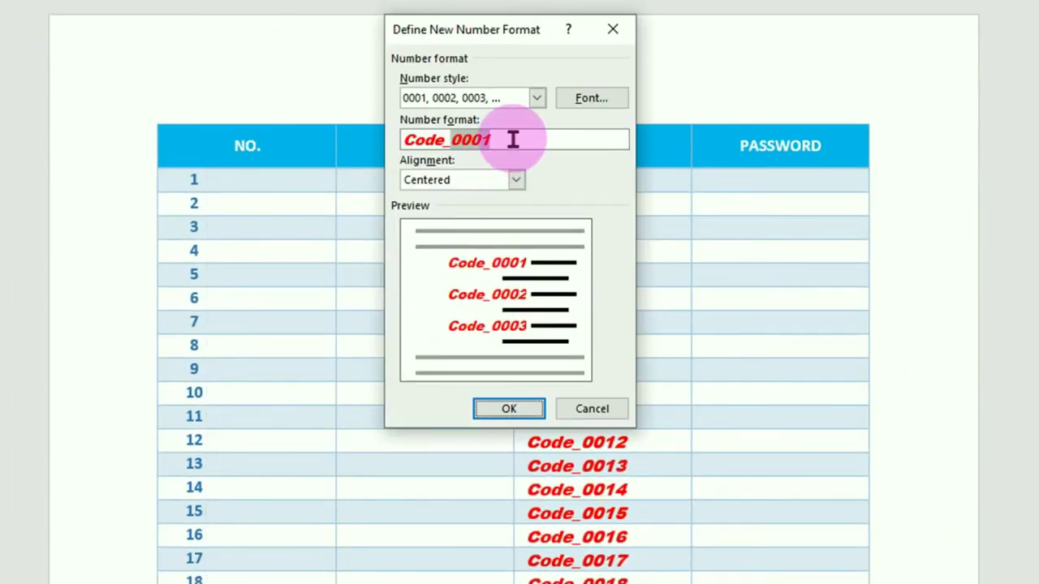
pyautogui.moveTo(496, 139); pyautogui.dragTo(341, 151)
pyautogui.write('P4ss')
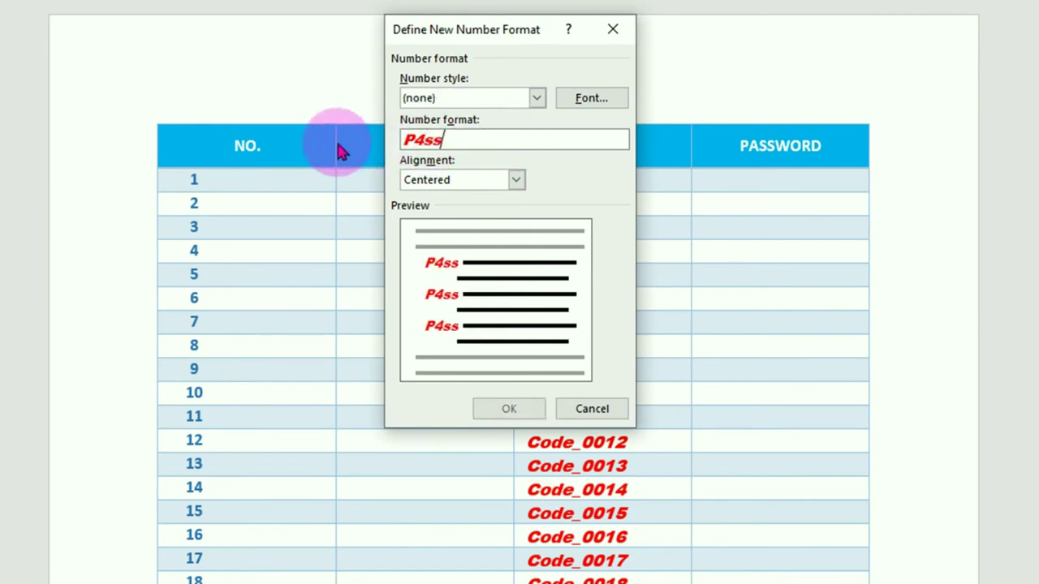
pyautogui.click(536, 97)
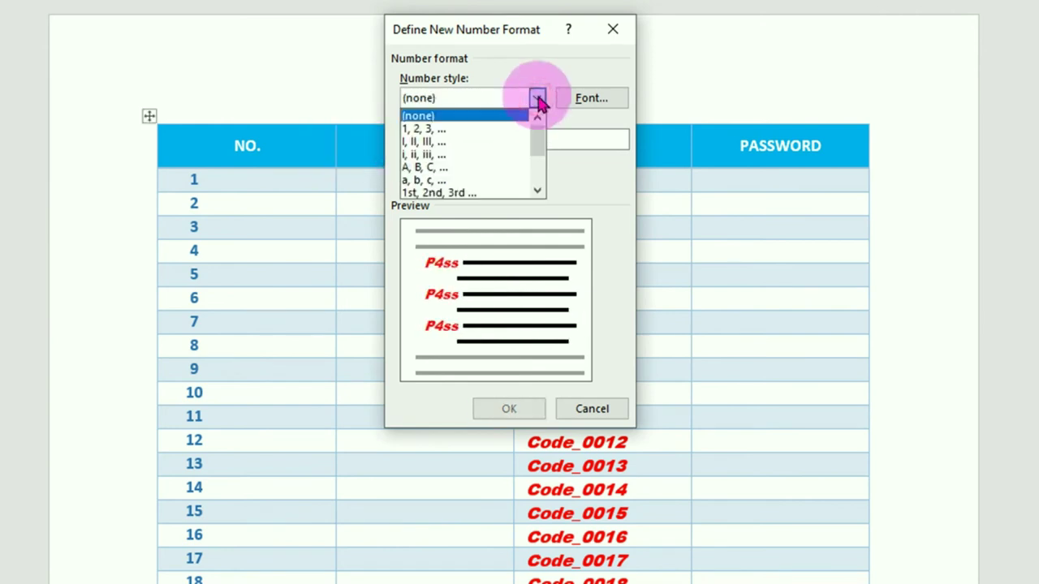
pyautogui.scroll(-1, 498, 130)
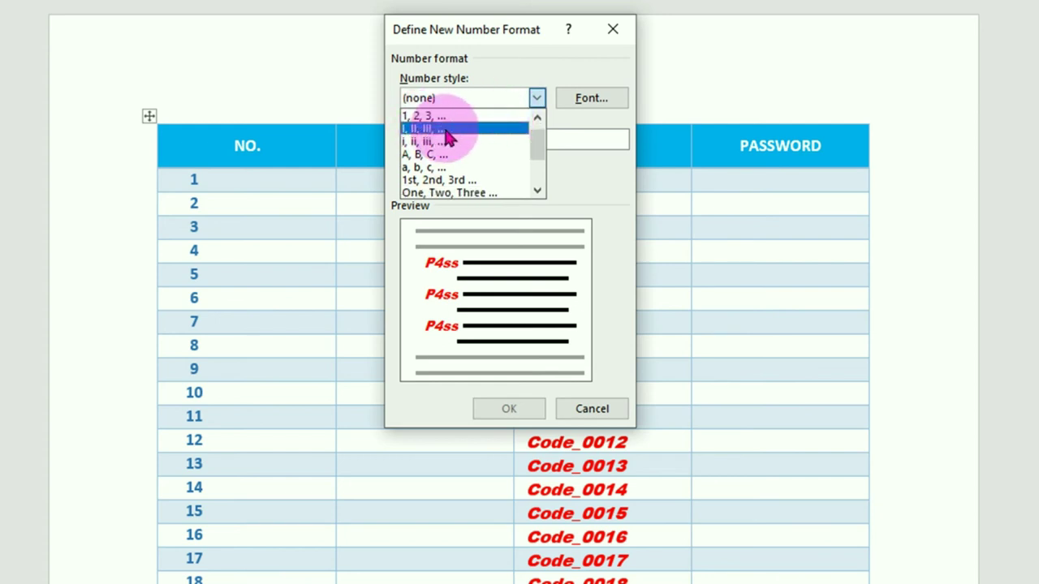
pyautogui.click(446, 130)
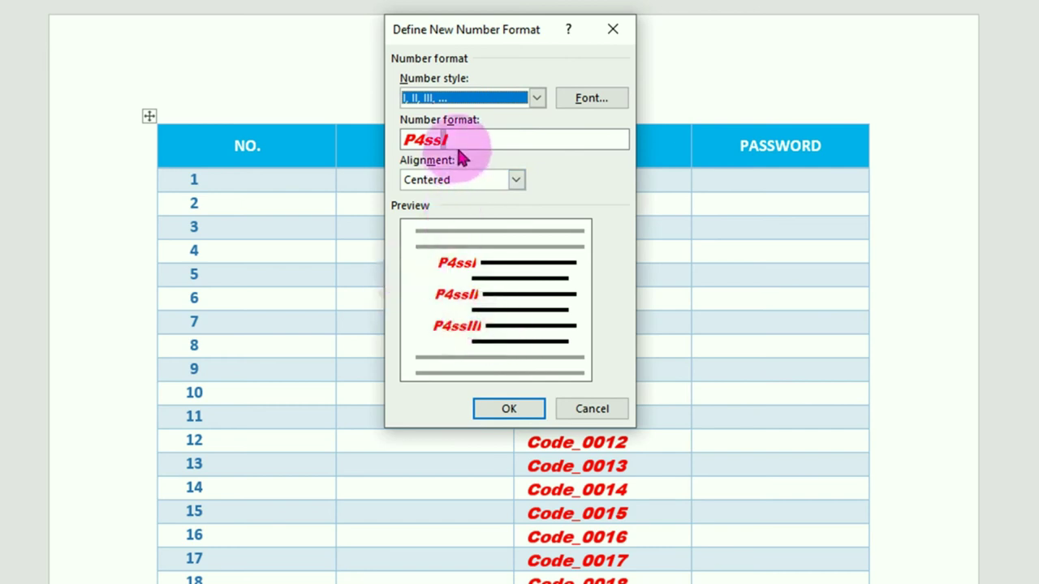
# Style the P4ss numbering as bold dark blue Arial Nova and apply it to the PASSWORD column
pyautogui.click(593, 99)
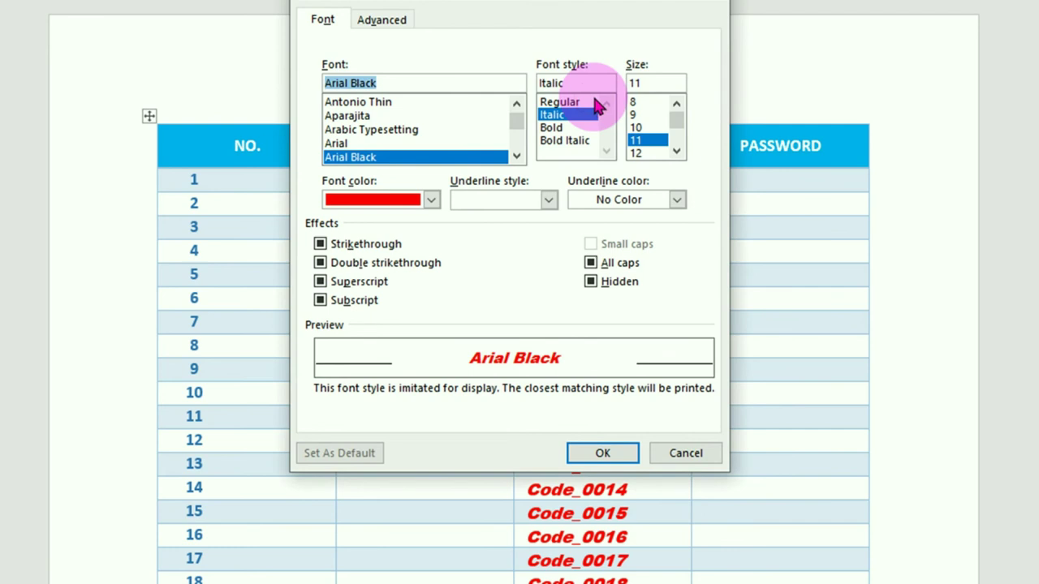
pyautogui.click(336, 143)
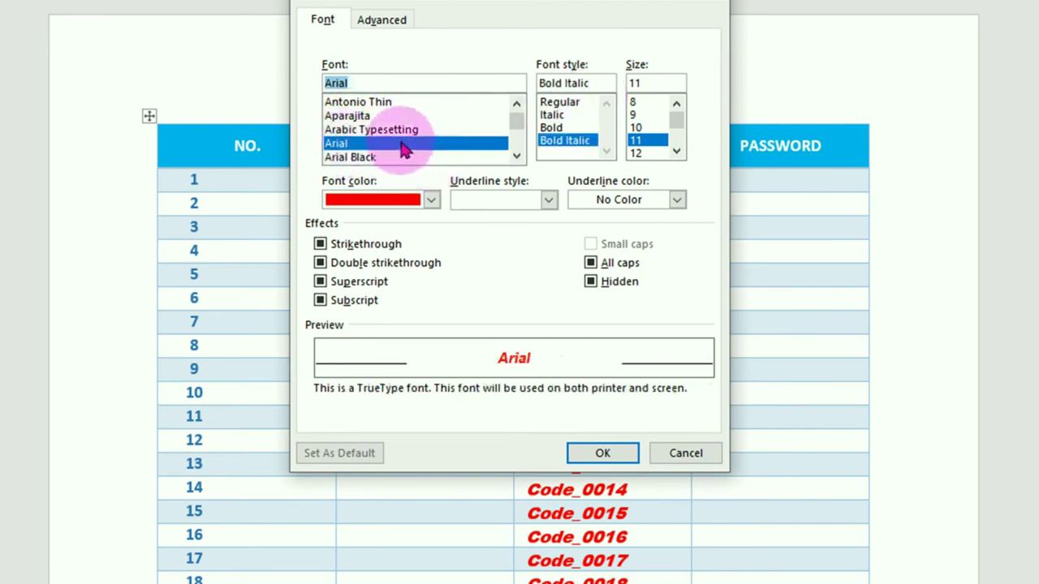
pyautogui.scroll(-1, 403, 149)
pyautogui.click(353, 145)
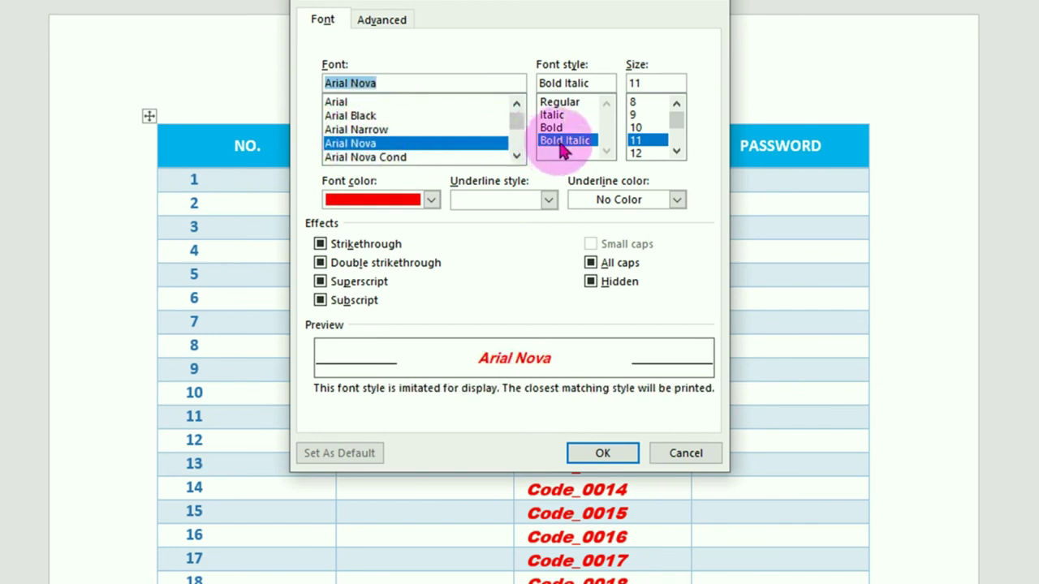
pyautogui.click(557, 127)
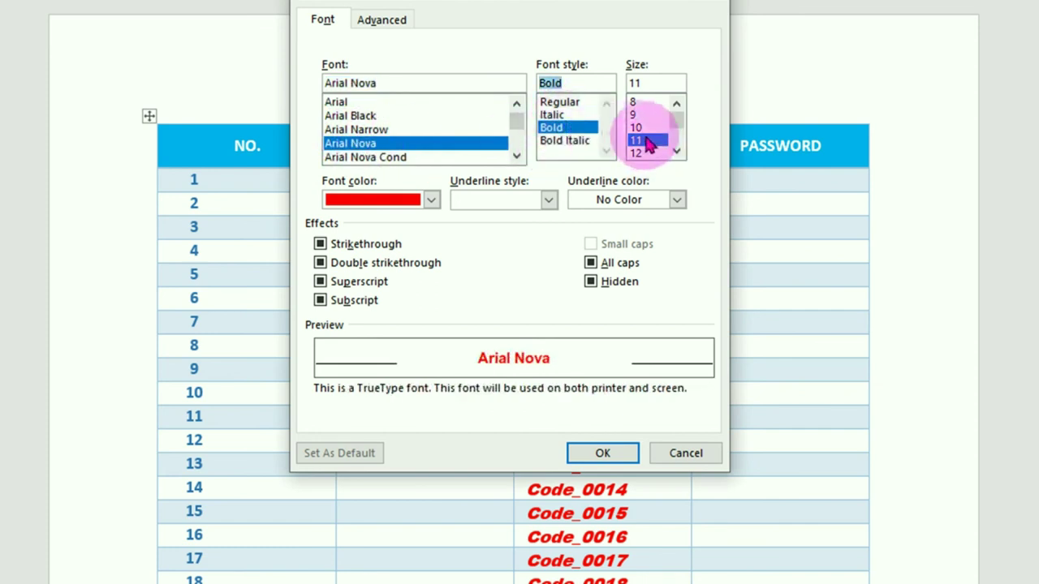
pyautogui.click(433, 200)
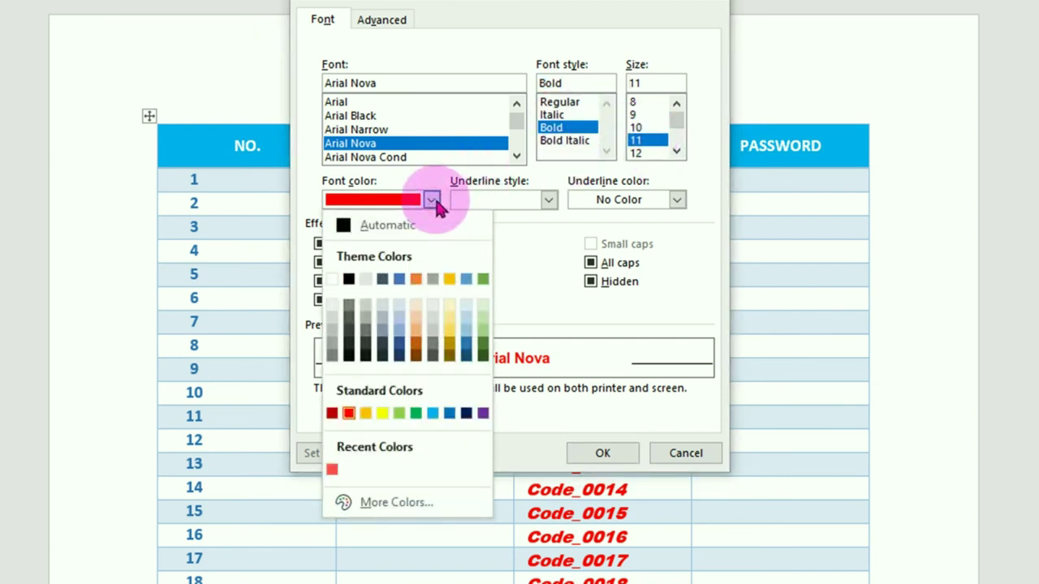
pyautogui.click(467, 415)
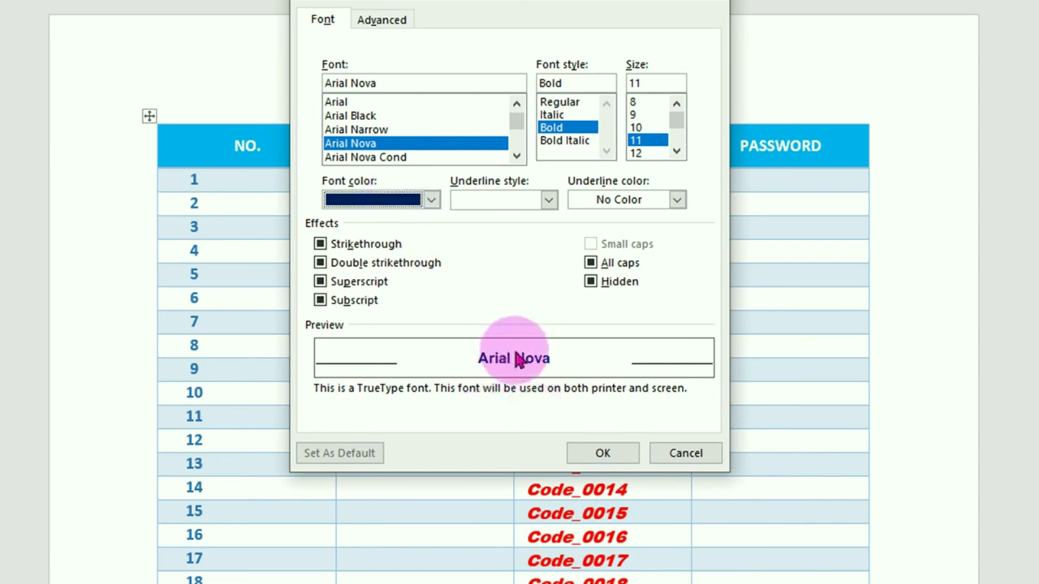
pyautogui.click(603, 453)
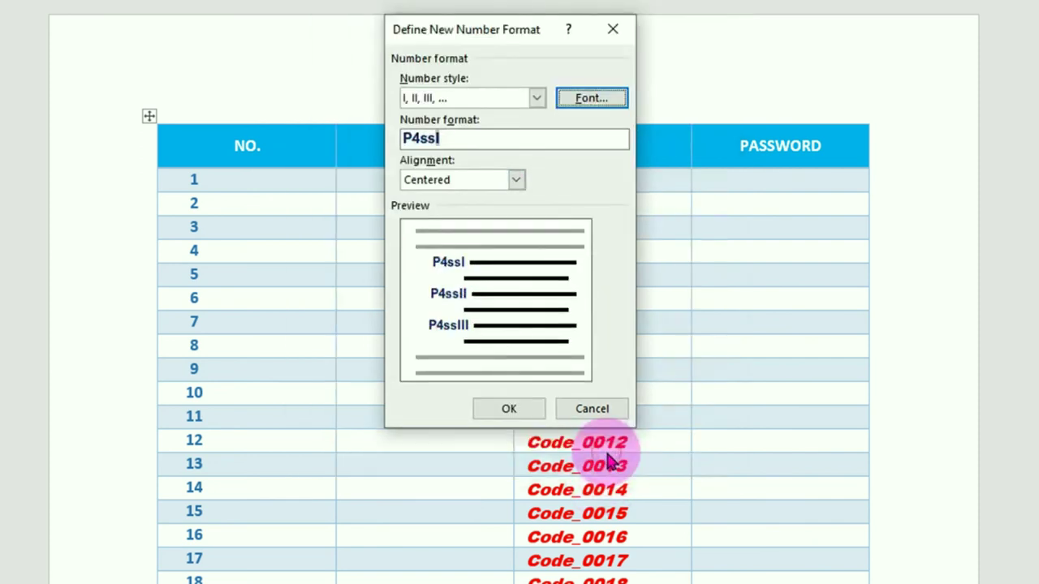
pyautogui.click(510, 412)
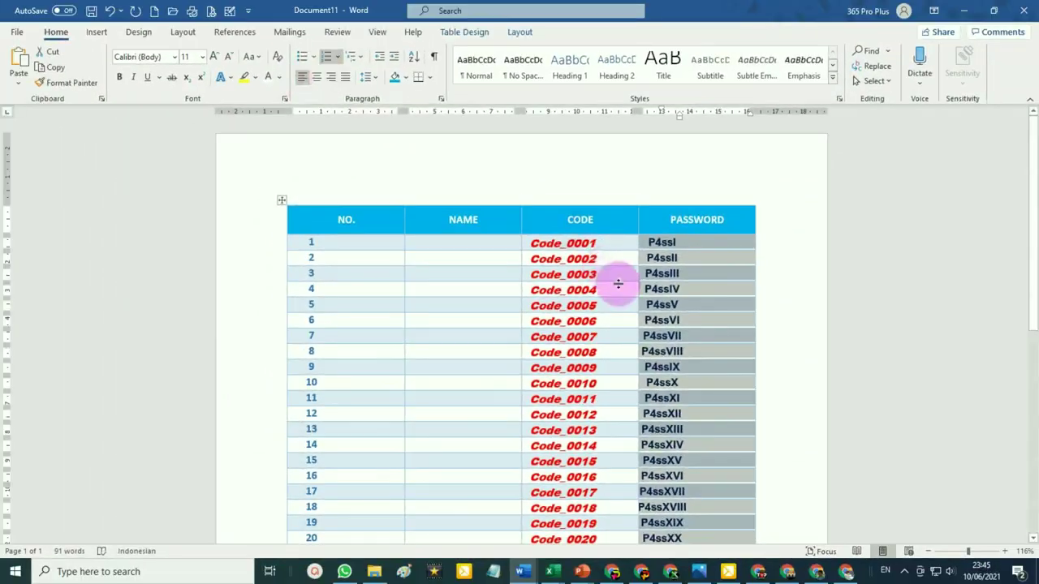
pyautogui.scroll(-1, 737, 379)
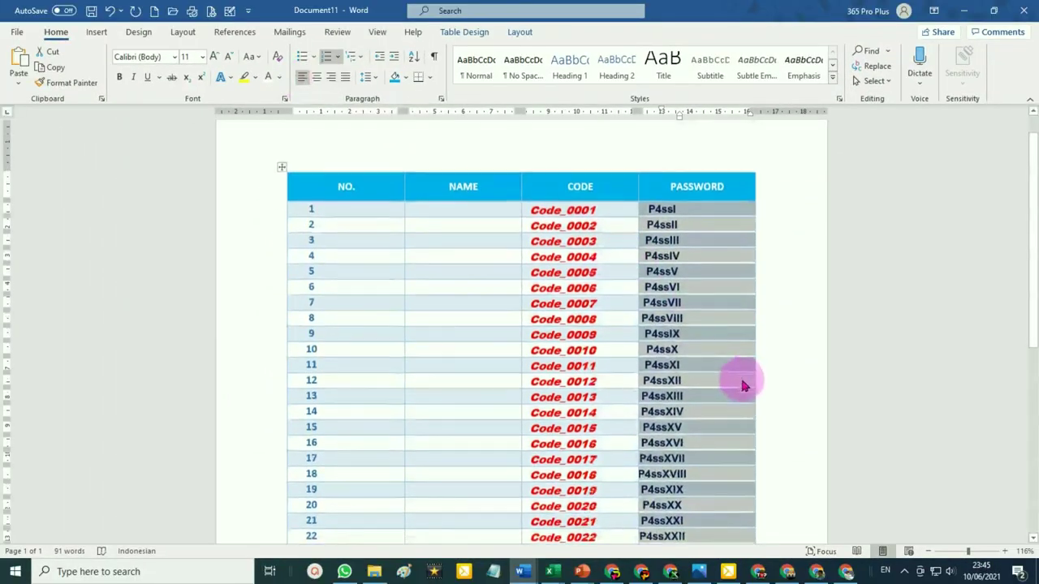
pyautogui.scroll(-3, 690, 203)
pyautogui.click(687, 106)
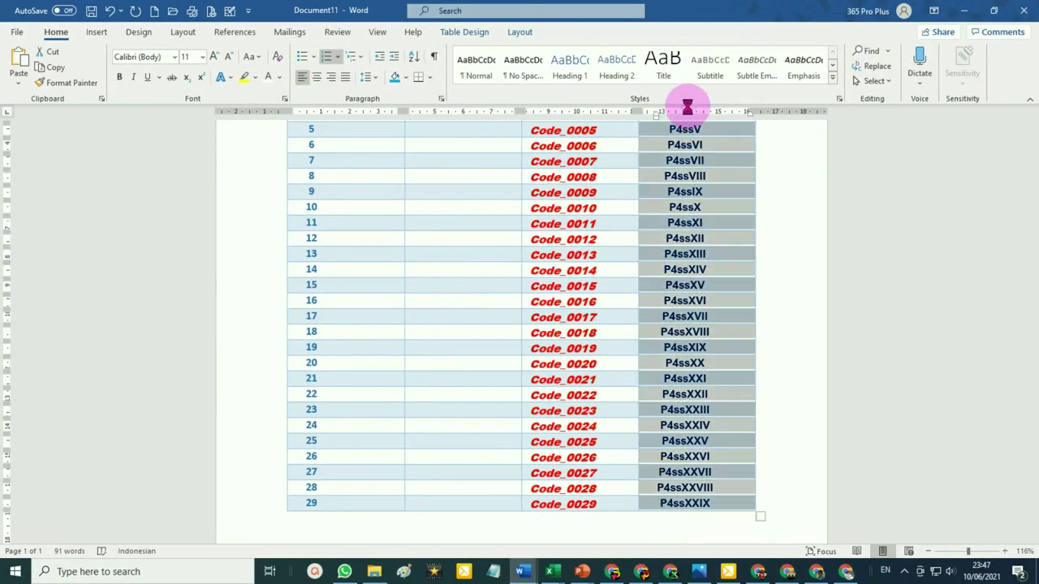
pyautogui.scroll(-2, 714, 267)
pyautogui.scroll(-1, 726, 364)
pyautogui.scroll(3, 726, 306)
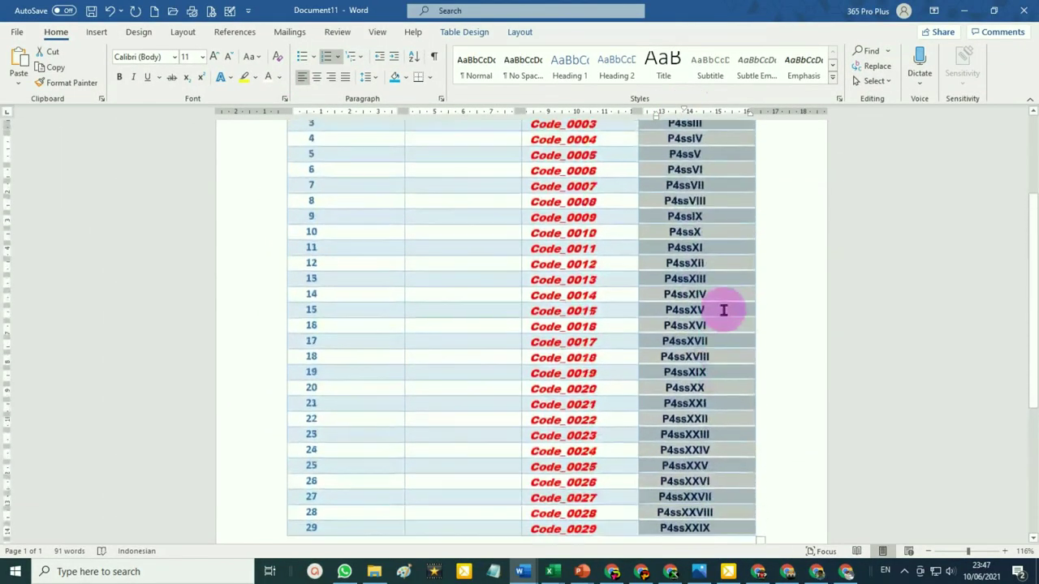
pyautogui.scroll(3, 735, 247)
# Deselect the column and review the centered navy bold passwords down to row 29
pyautogui.click(799, 208)
pyautogui.scroll(-2, 689, 225)
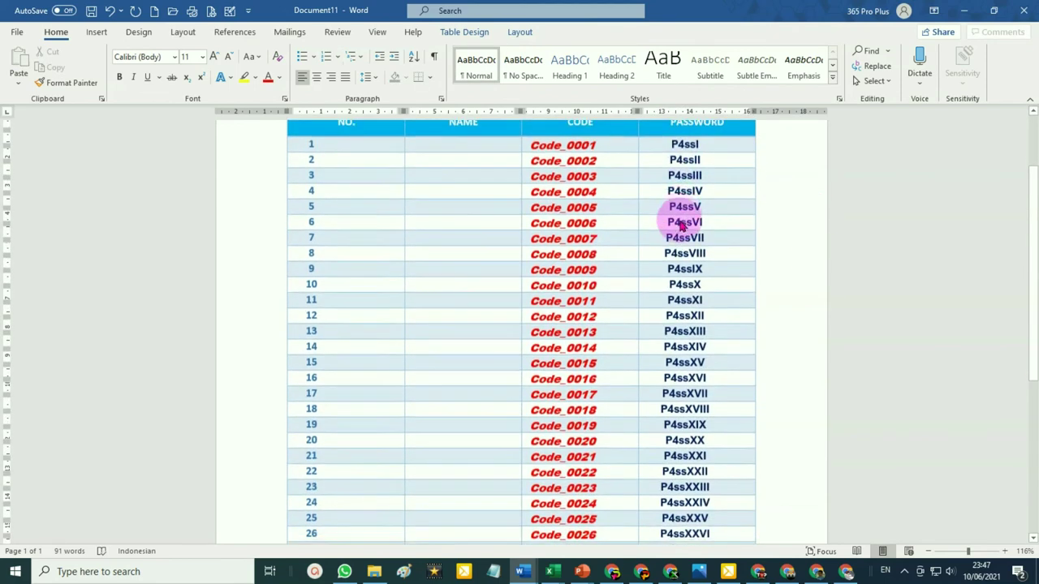
pyautogui.scroll(-2, 688, 329)
pyautogui.scroll(-1, 689, 328)
pyautogui.scroll(-1, 696, 441)
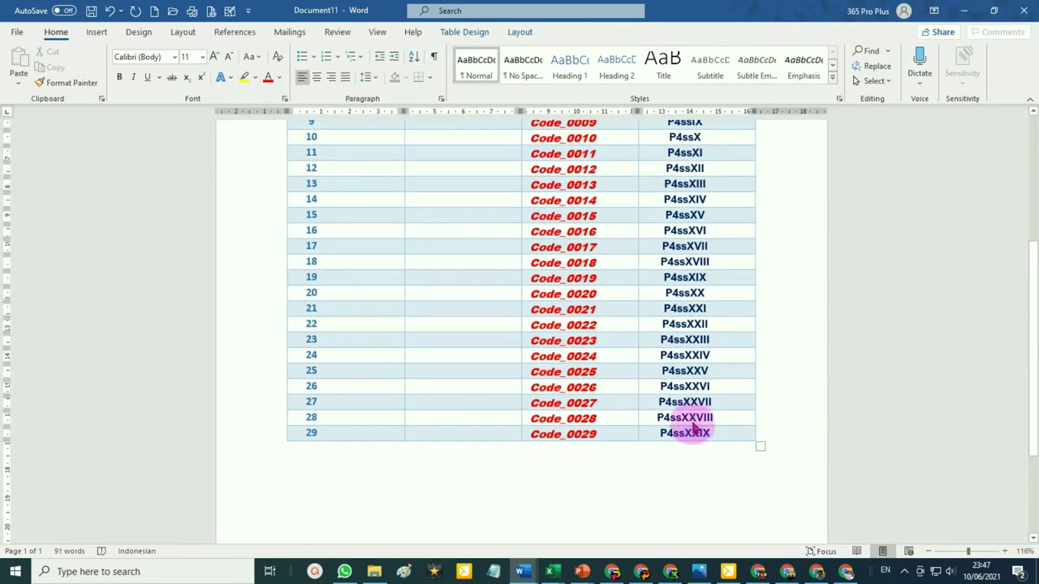
pyautogui.scroll(1, 706, 398)
pyautogui.scroll(2, 696, 352)
pyautogui.scroll(2, 700, 274)
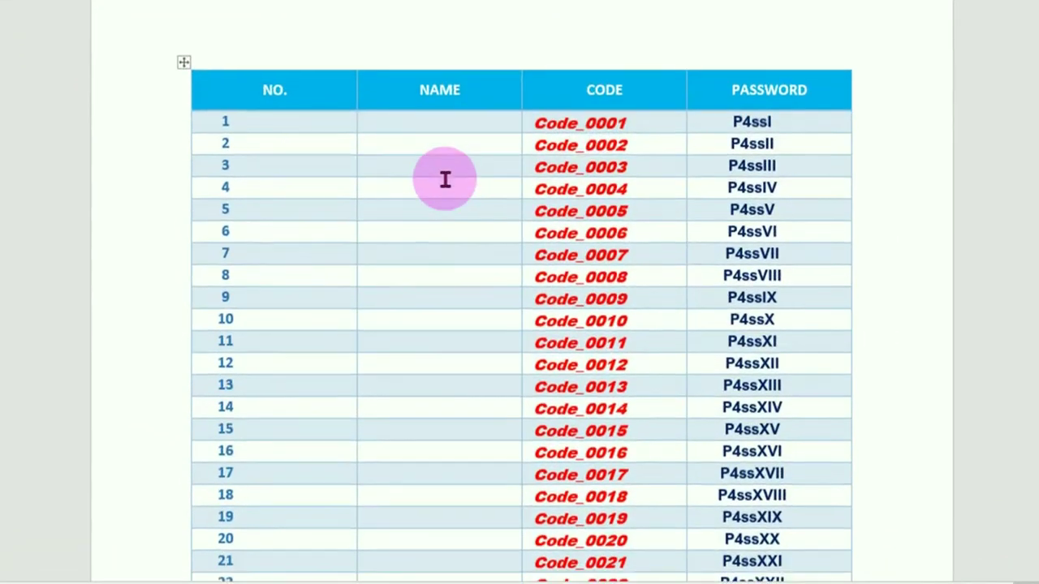
pyautogui.scroll(-1, 445, 181)
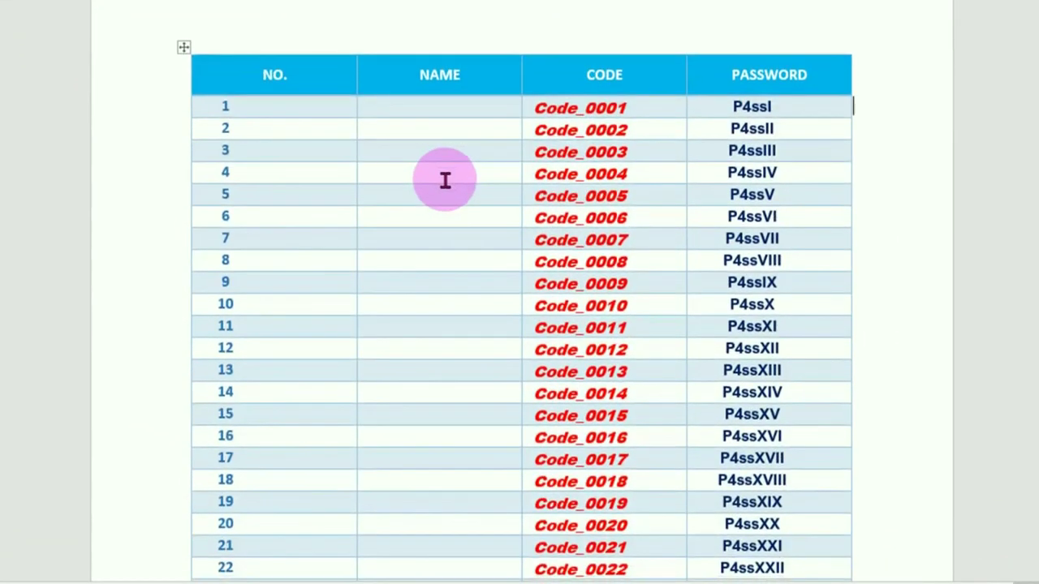